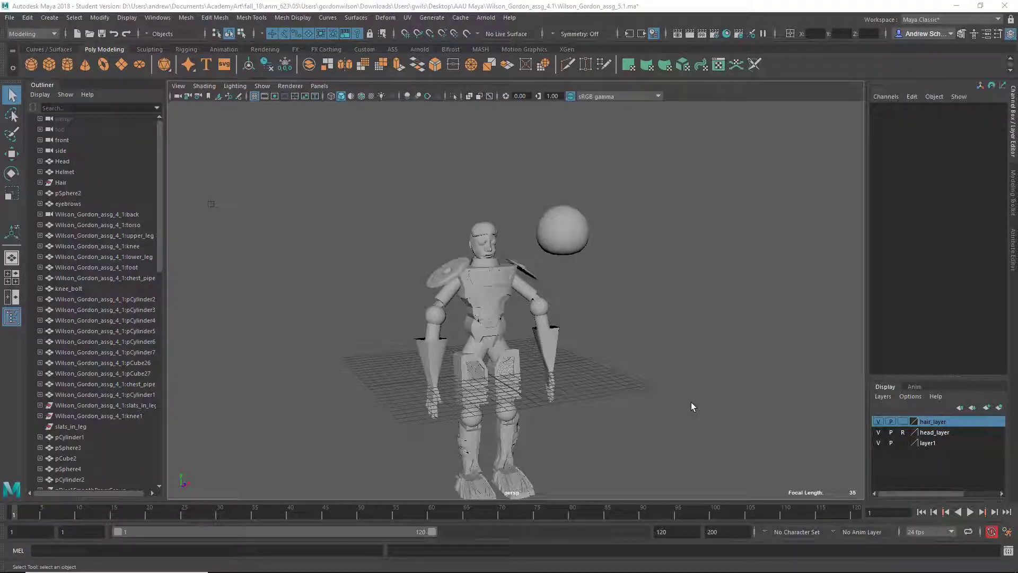
- Circularize the open cuff edge loop of the forearm mesh on the character's left arm
scroll(397, 394, "up", 10)
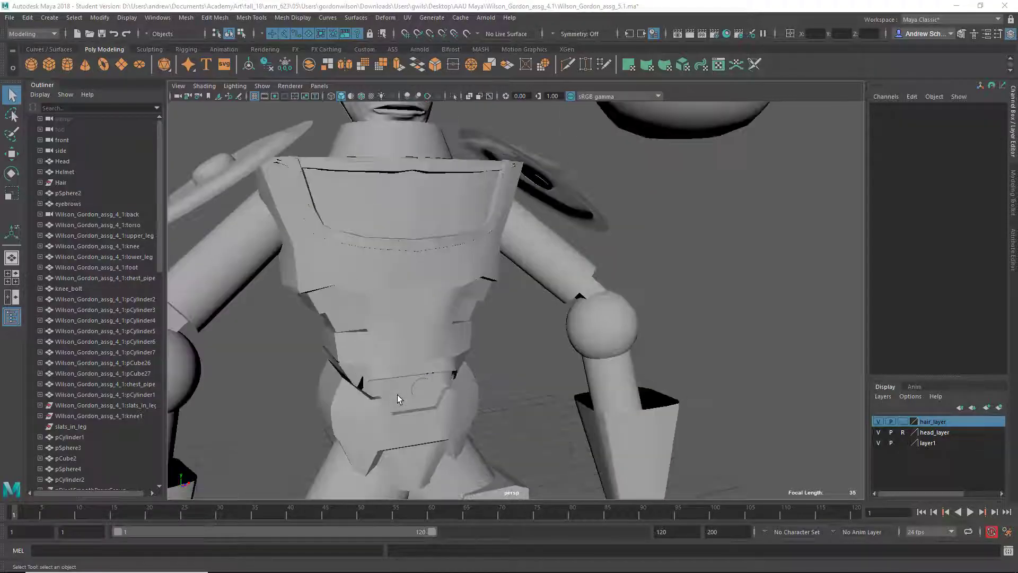
left_click_drag(425, 351, 462, 358, "alt")
left_click(462, 362)
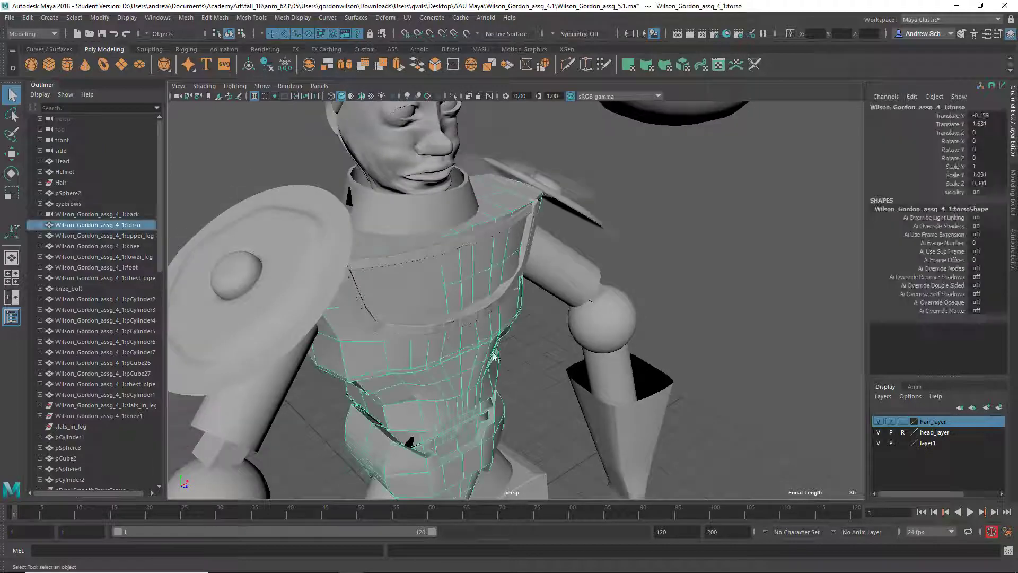
mouse_move(580, 419)
left_mouse_down("alt")
mouse_move(640, 410)
mouse_move(592, 427)
left_mouse_up("alt")
left_click(639, 411)
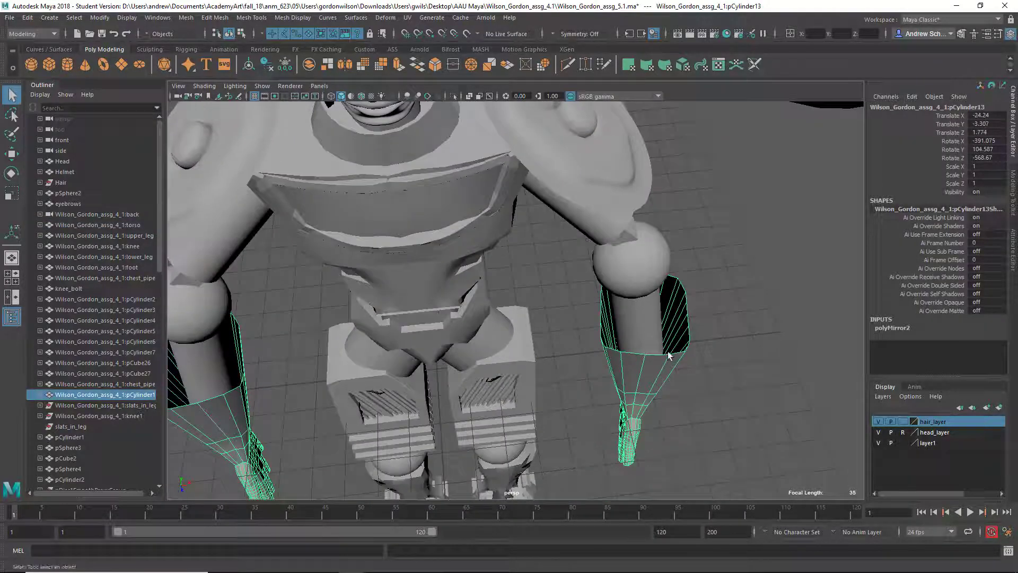
right_click_drag(668, 355, 674, 280)
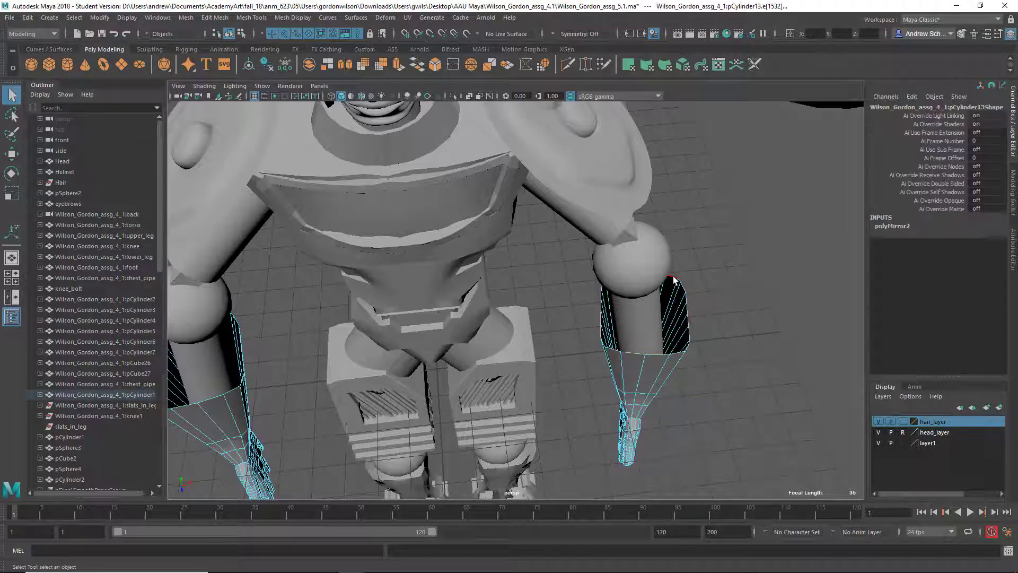
left_click_drag(673, 280, 721, 169, "alt")
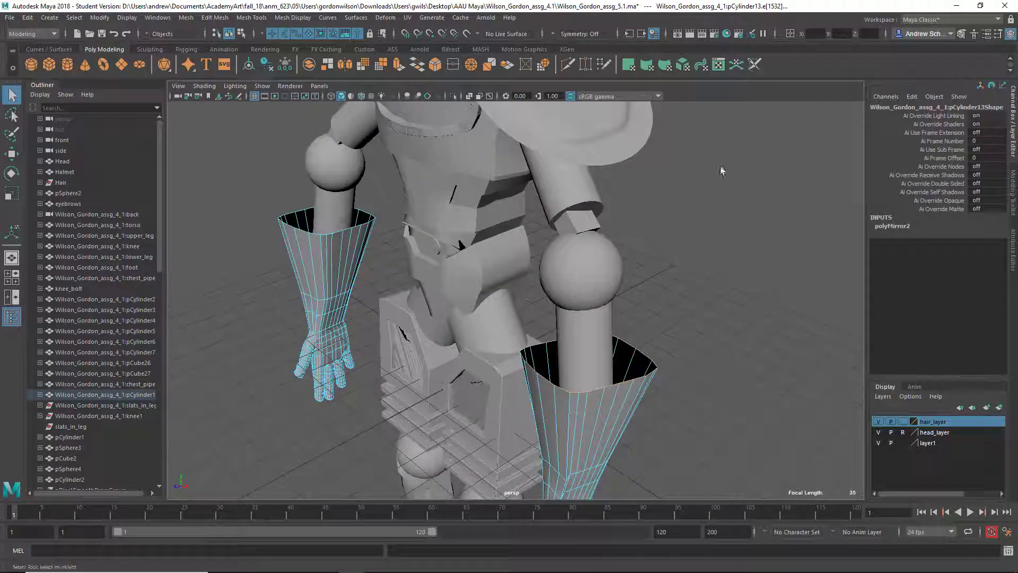
left_click(543, 64)
- Circularize the two edge loops around the lower part of the left forearm, above the wrist
left_click_drag(652, 263, 531, 200, "alt")
left_click(486, 254)
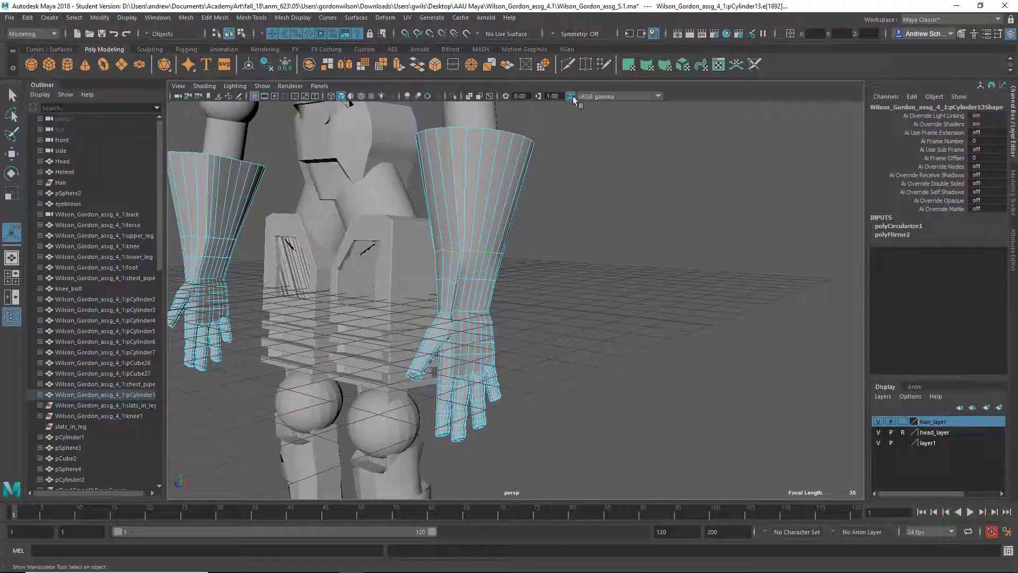
left_click_drag(551, 236, 540, 247, "alt")
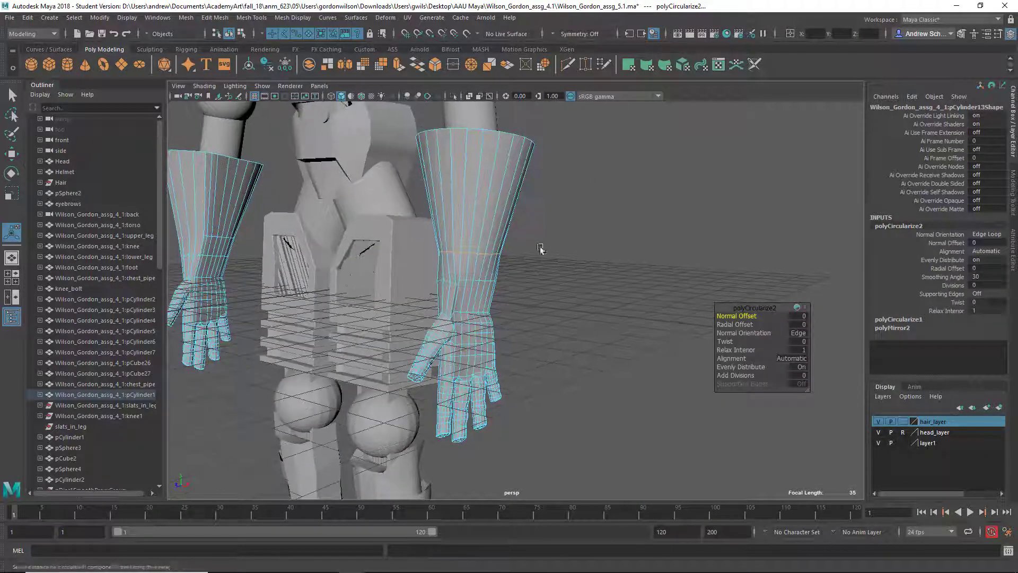
double_click(477, 281)
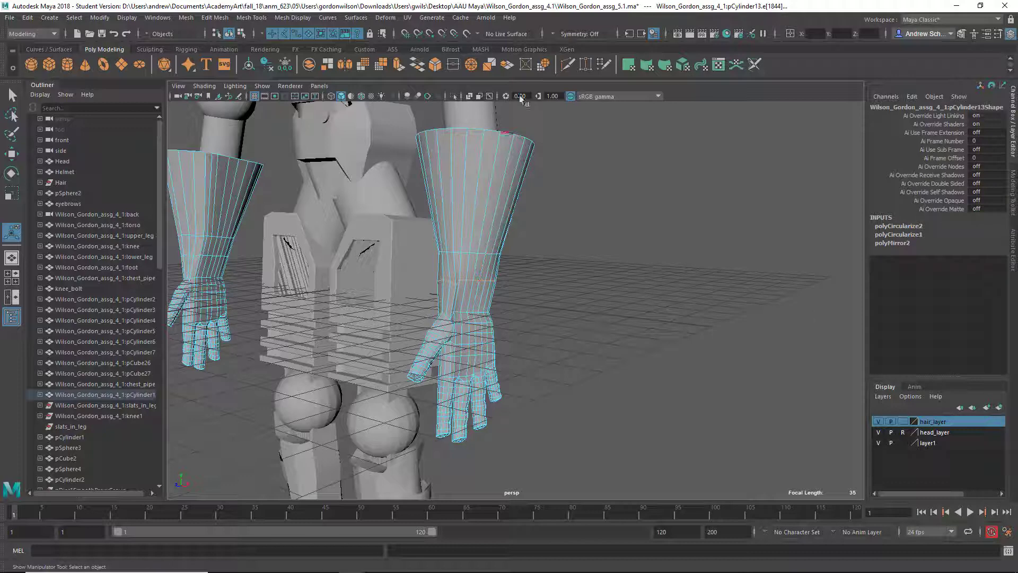
left_click(543, 65)
- Scale the left forearm's cuff edge loop inward so the opening sits closer around the arm
left_click_drag(575, 183, 590, 239, "alt")
left_click(525, 233)
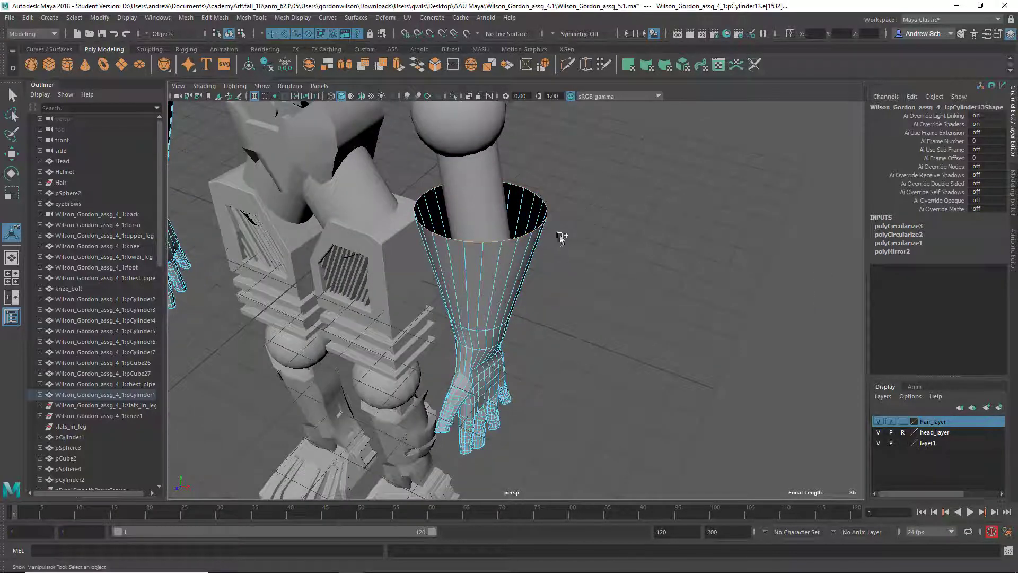
key("r")
left_click_drag(478, 210, 436, 212)
- Extrude the cuff's rim edges inward with a Local Translate Z of -0.12 to give the opening thickness
left_click_drag(574, 270, 568, 217, "alt")
right_click(570, 214, "shift")
left_click(570, 242)
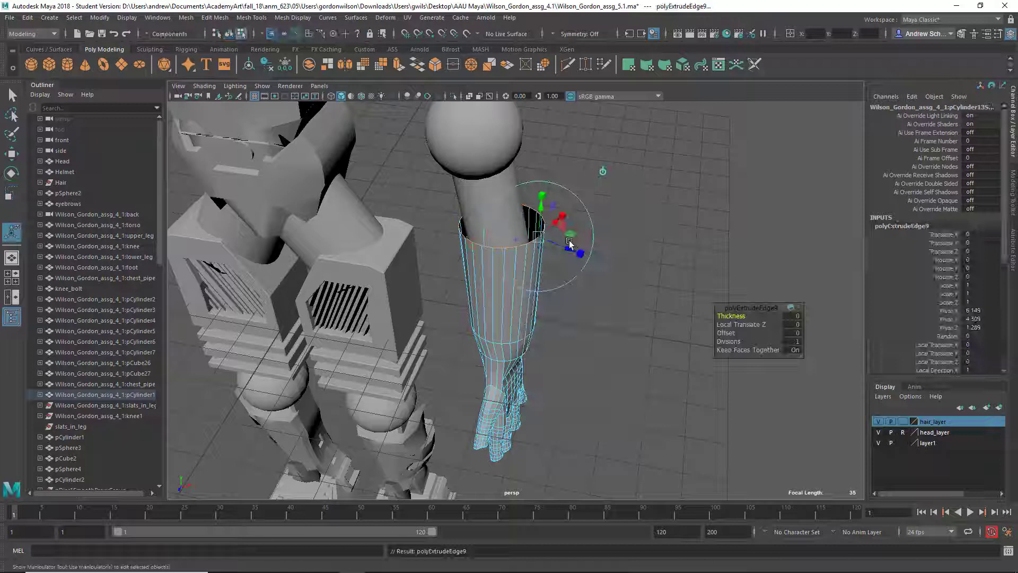
left_click_drag(559, 249, 564, 252)
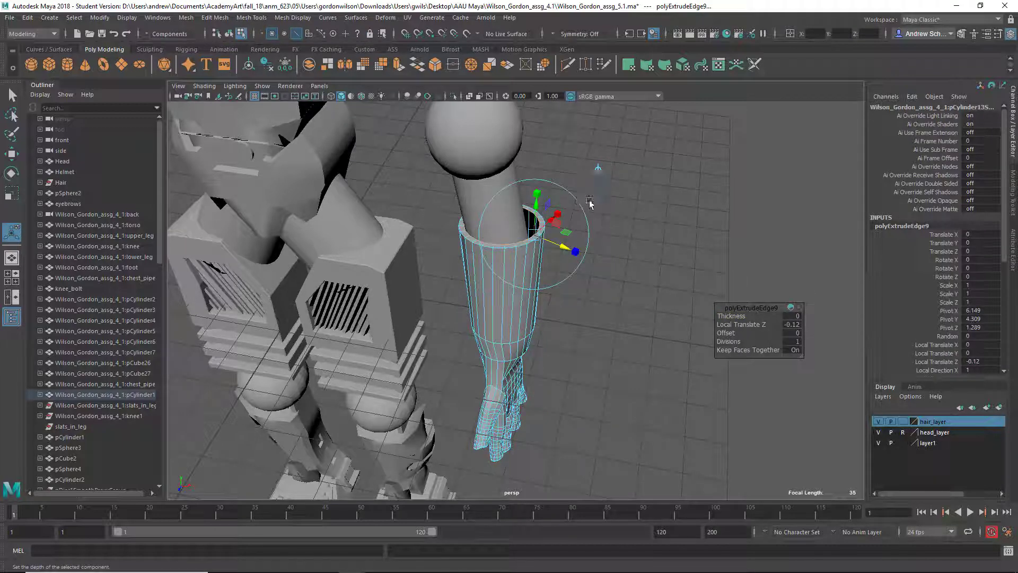
- Extrude the inner rim edges down into the cuff with a Local Translate Z of -0.302
right_click(601, 197, "shift")
left_click(601, 226)
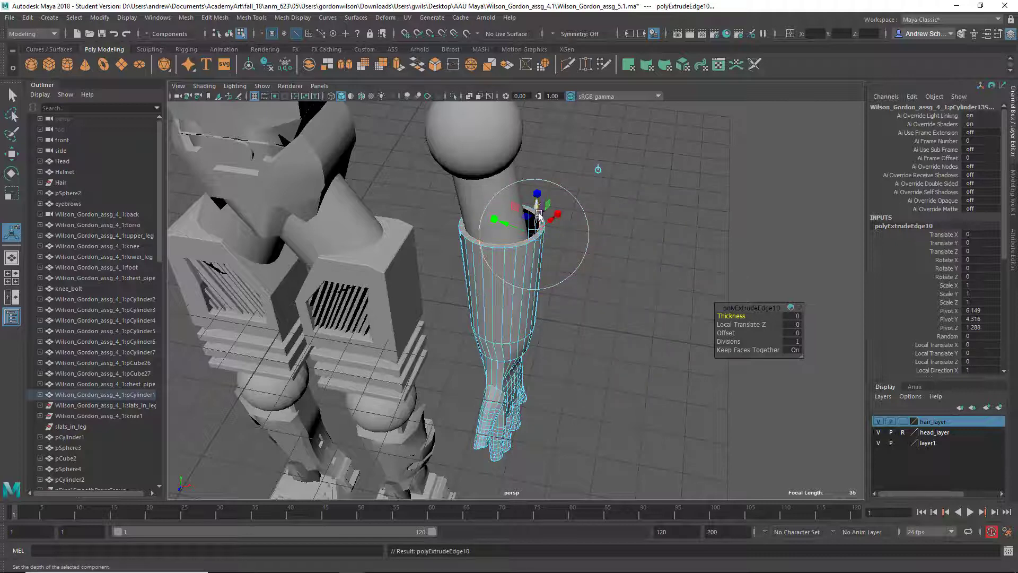
left_click_drag(537, 210, 538, 220)
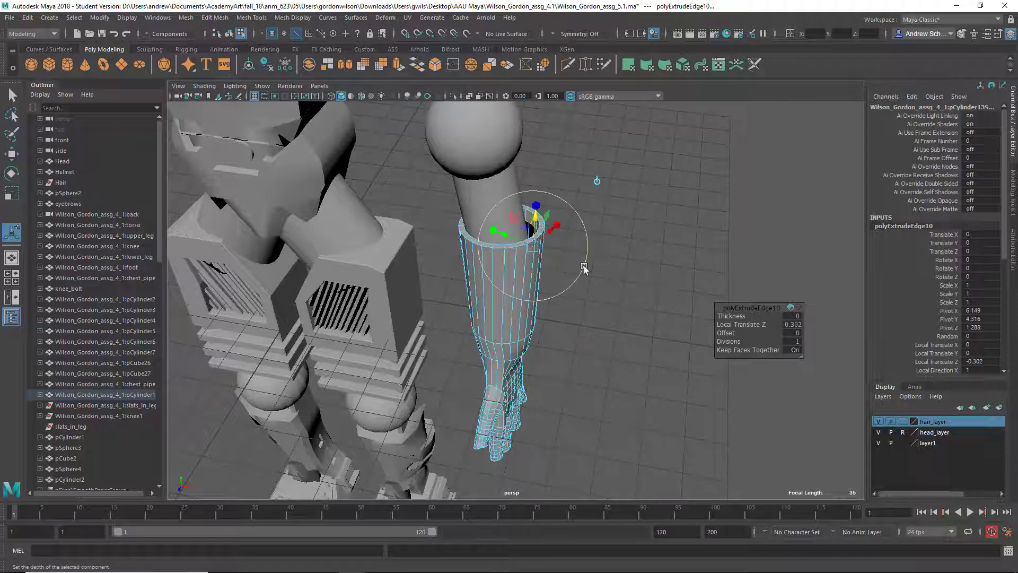
mouse_move(609, 268)
left_mouse_down("alt")
mouse_move(598, 237)
mouse_move(589, 260)
mouse_move(614, 281)
left_mouse_up("alt")
left_click(619, 347)
- Insert supporting edge loops along the cuff's rim and one around the middle of the forearm with Multi-Cut
left_click_drag(618, 347, 536, 300, "alt")
right_click_drag(536, 300, 566, 279, "alt")
middle_click_drag(566, 280, 549, 301, "alt")
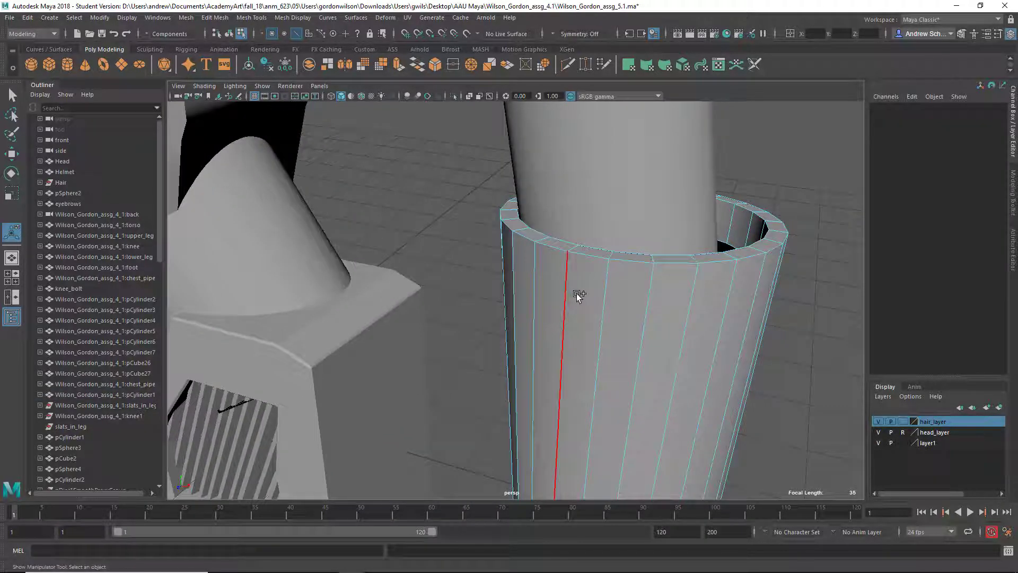
key("ctrl+shift+x")
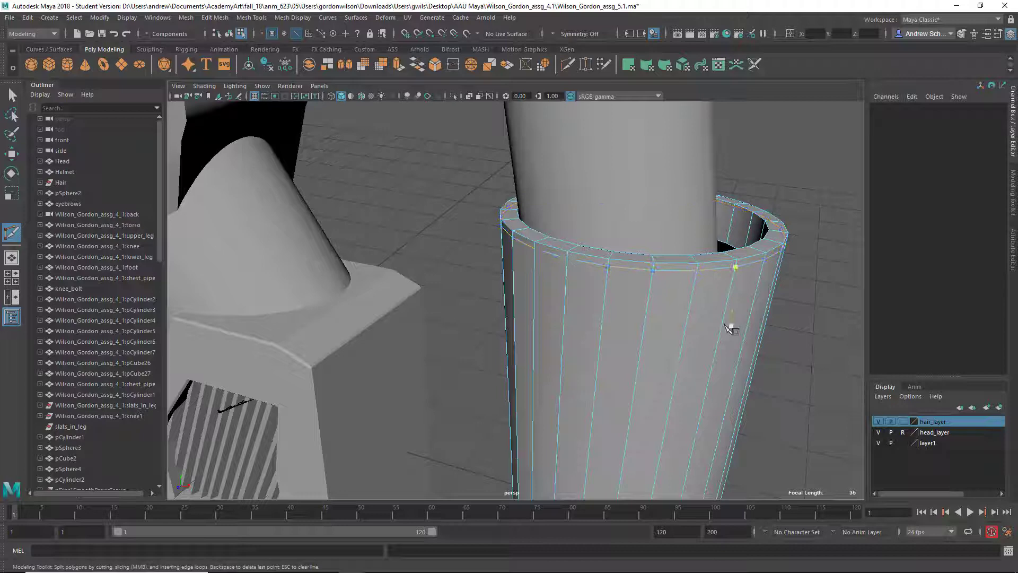
left_click_drag(730, 327, 684, 339, "alt")
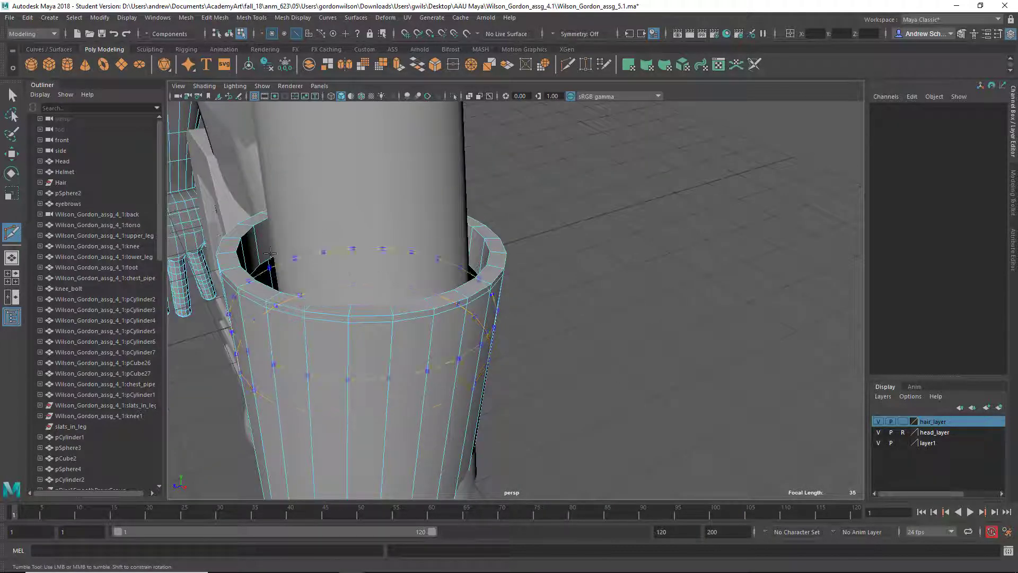
left_click_drag(432, 274, 541, 268, "alt")
right_click_drag(727, 304, 570, 374, "alt")
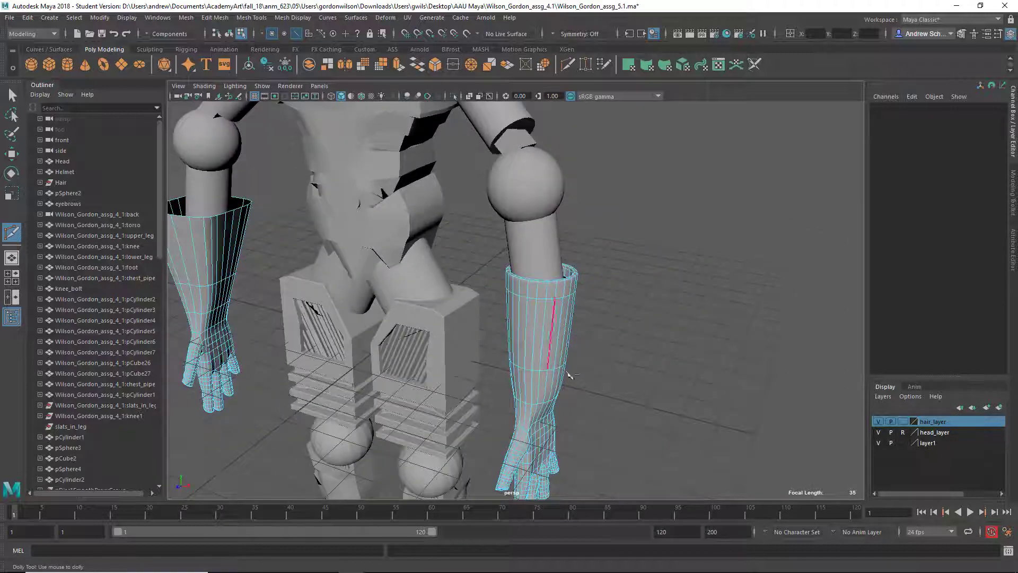
left_click_drag(570, 375, 550, 365, "alt")
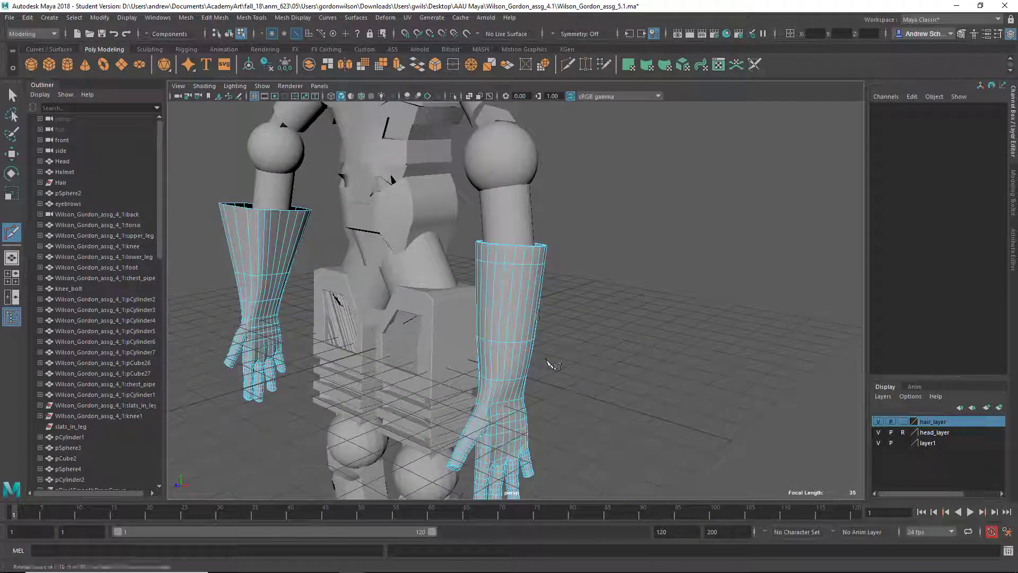
key("q")
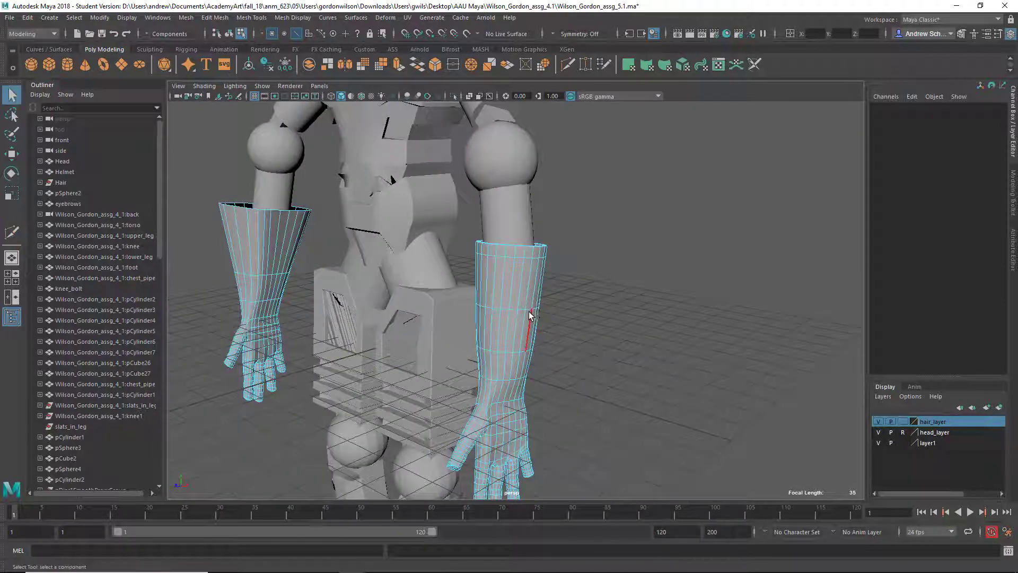
- Scale the new mid-forearm edge loop slightly outward and return the forearm mesh to object mode
right_click(519, 310)
double_click(520, 313)
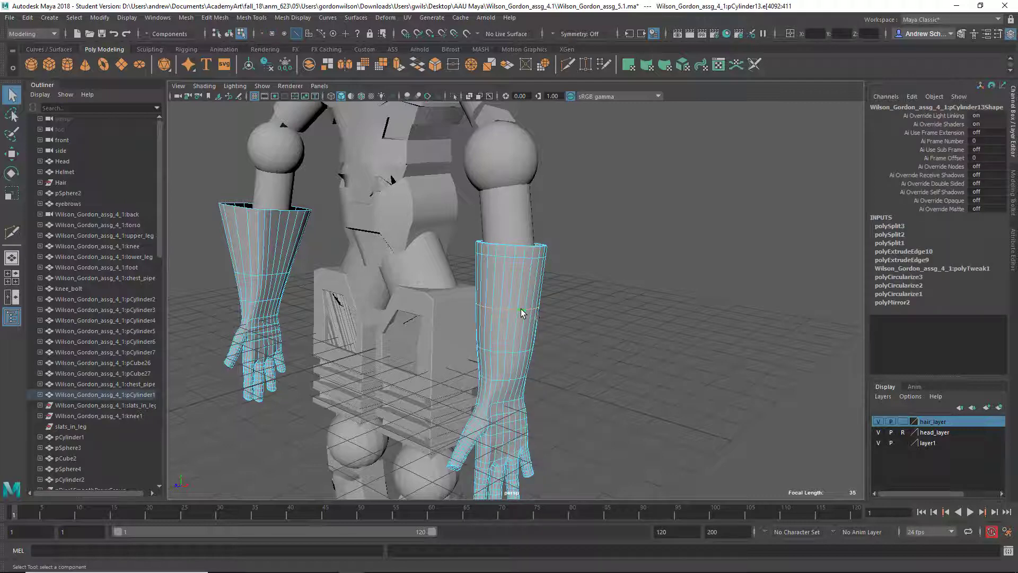
key("r")
left_click_drag(516, 310, 518, 311)
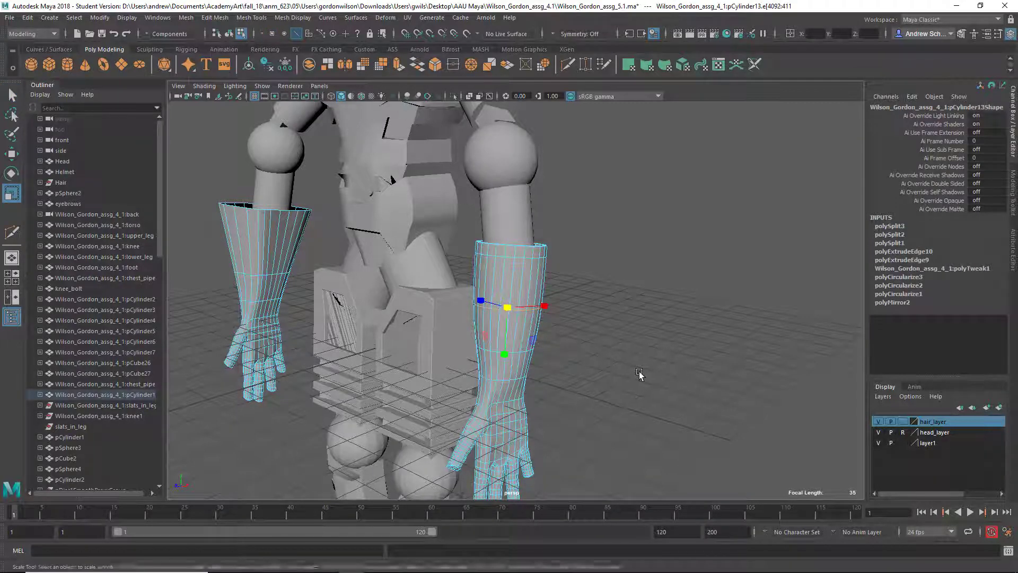
left_click(641, 375)
right_click_drag(640, 375, 548, 381, "alt")
left_click_drag(548, 381, 660, 381, "alt")
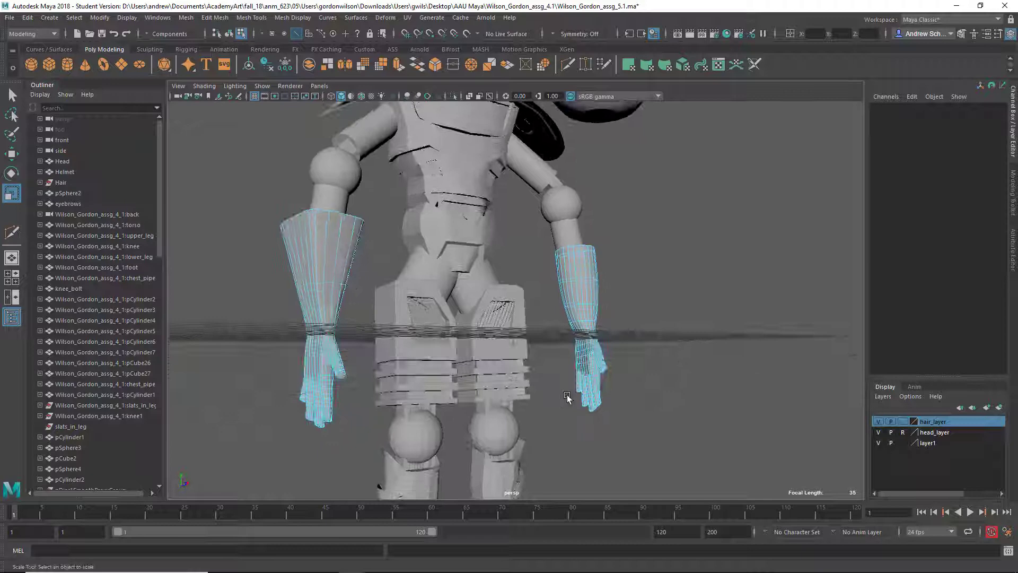
right_click_drag(604, 376, 636, 289)
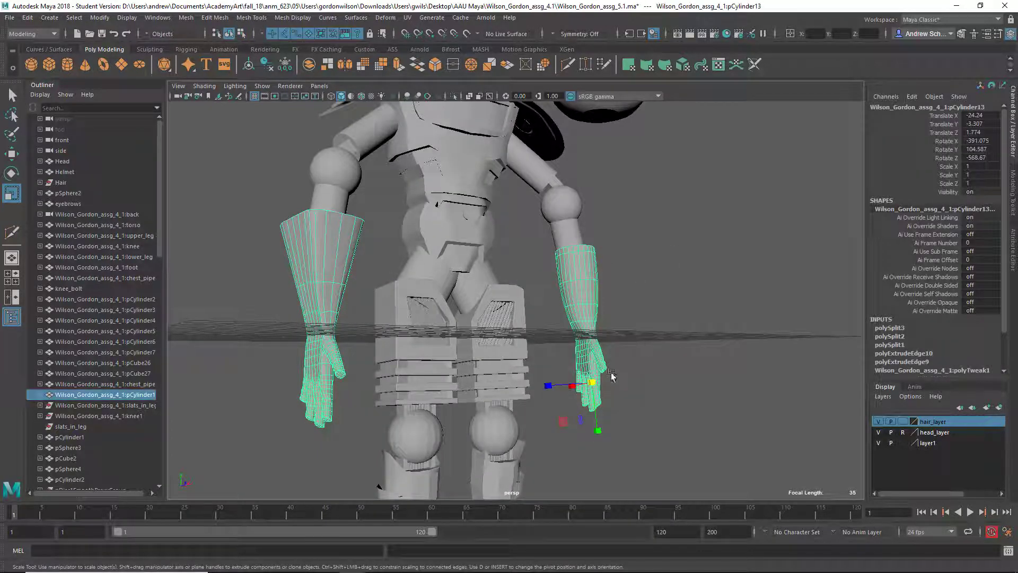
- Examine the left hand's thumb, palm, fingers and wrist topology from several sides
key("f")
left_click_drag(627, 396, 567, 350, "alt")
scroll(568, 347, "down", 8)
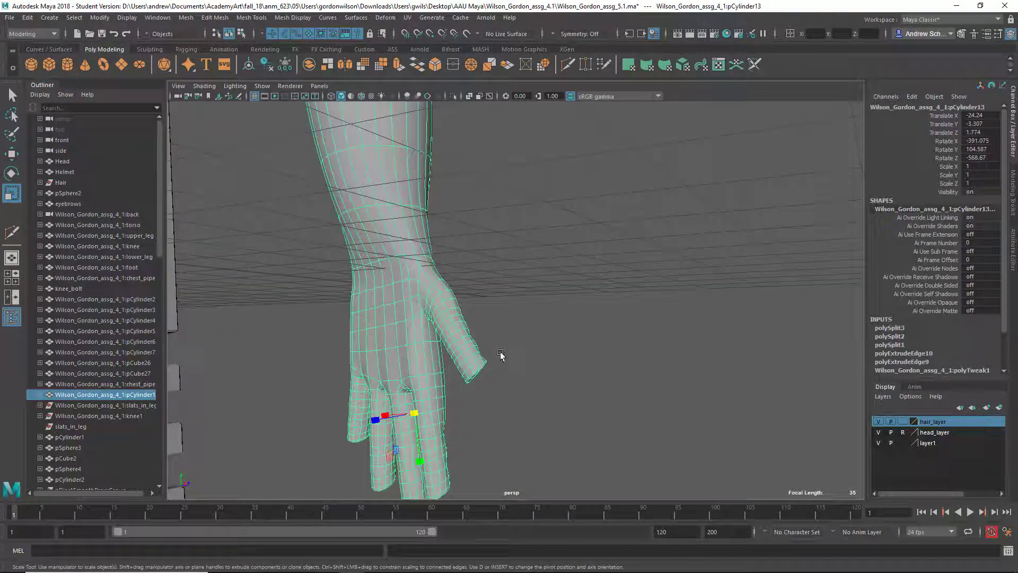
left_click_drag(645, 333, 623, 329, "alt")
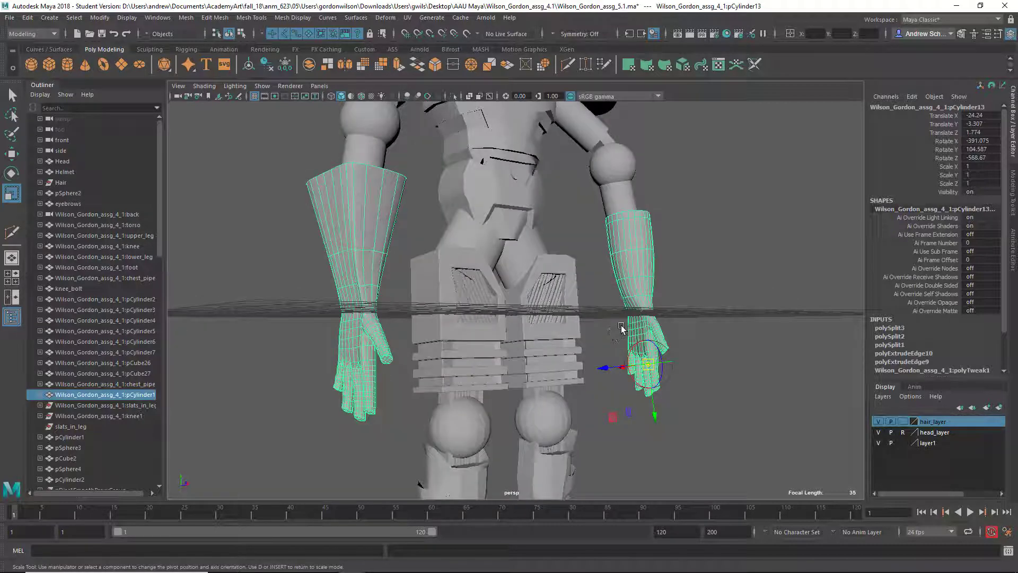
scroll(710, 392, "up", 8)
left_click_drag(611, 293, 709, 291, "alt")
middle_click_drag(709, 299, 548, 344, "alt")
key("1")
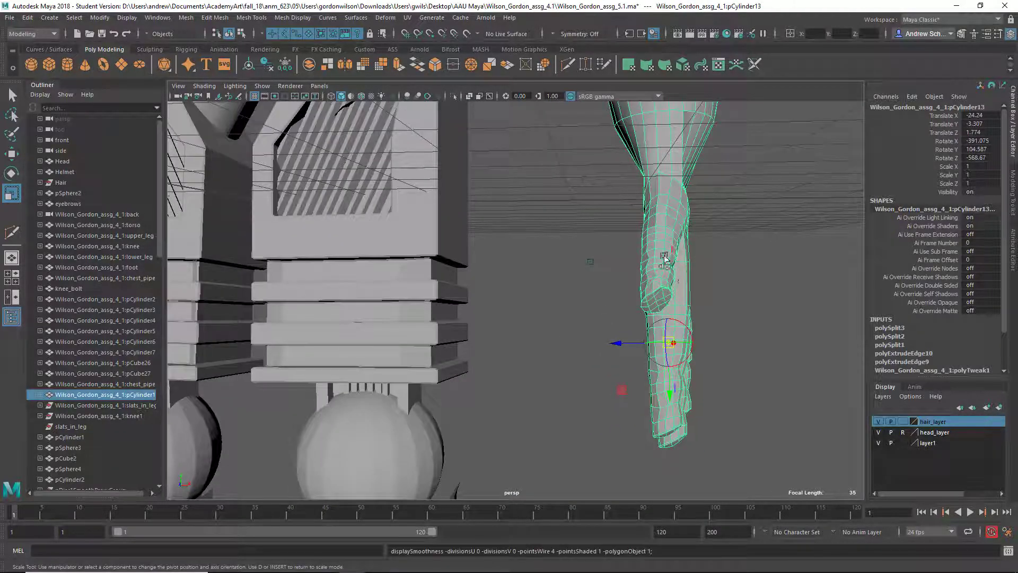
left_click_drag(692, 281, 676, 271, "alt")
left_click_drag(795, 281, 730, 323, "alt")
middle_click_drag(787, 318, 578, 294, "alt")
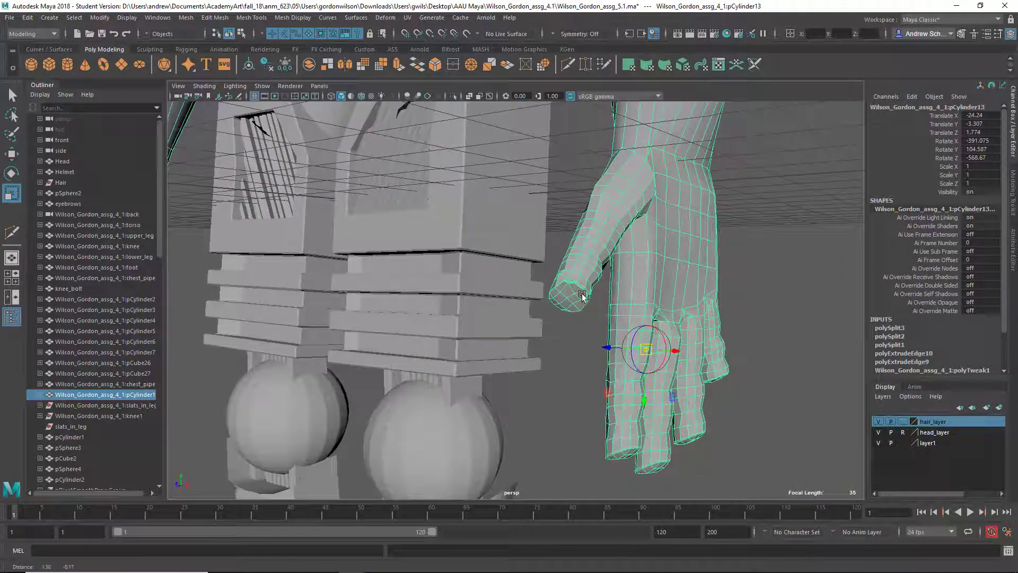
middle_click_drag(626, 245, 570, 416, "alt")
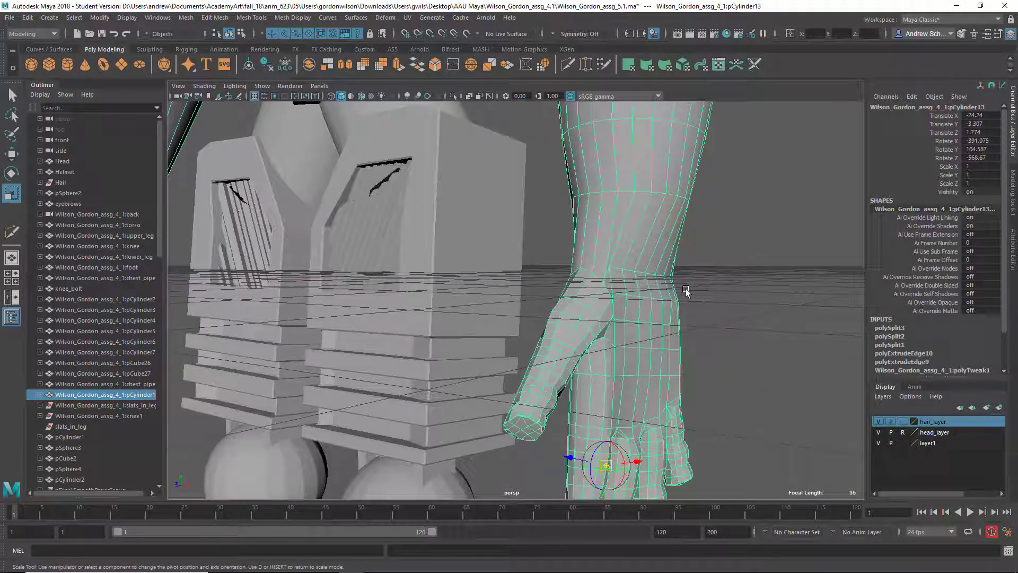
left_click_drag(686, 291, 438, 281, "alt")
middle_click_drag(496, 354, 534, 281, "alt")
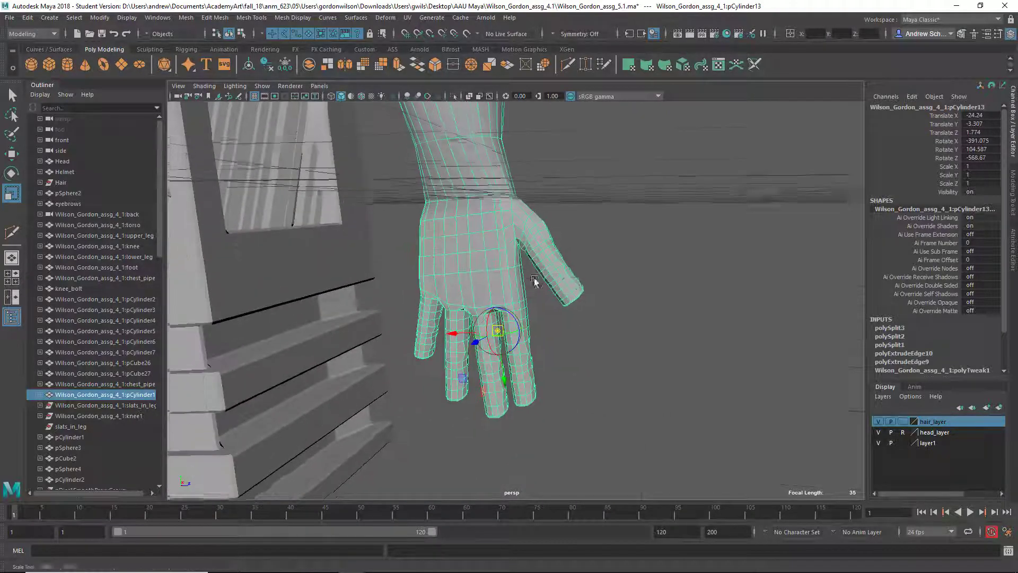
right_click_drag(534, 281, 279, 278, "alt")
left_click_drag(340, 275, 479, 323, "alt")
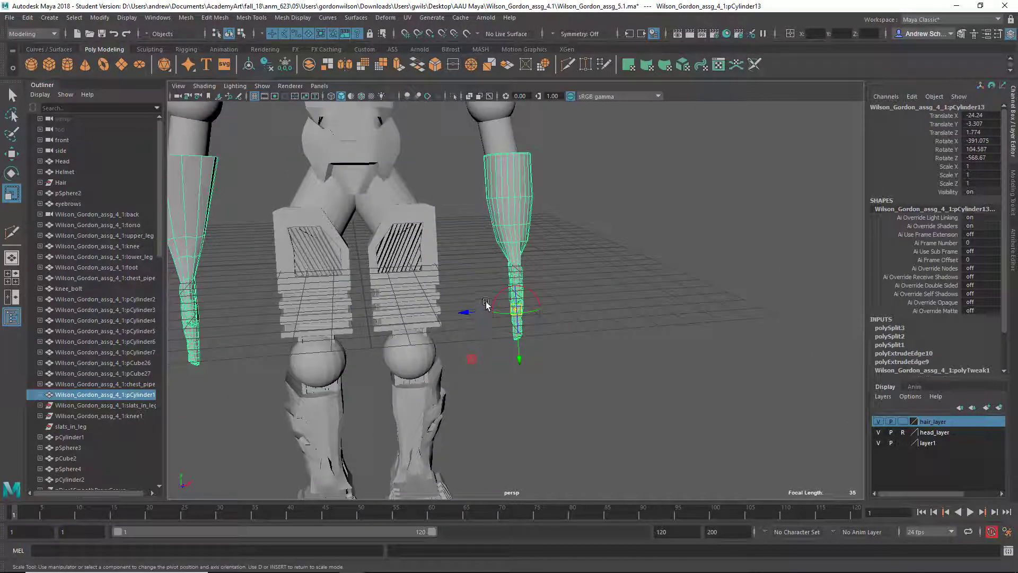
- Examine the forearms and hands in profile against the body, then reselect the hand mesh up close
left_click_drag(542, 311, 477, 323, "alt")
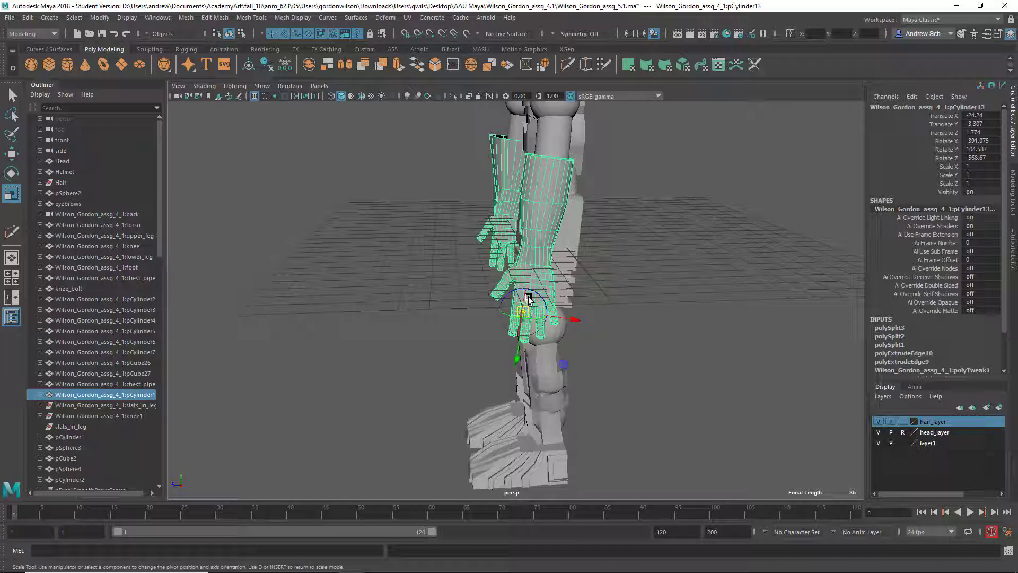
left_click(479, 303)
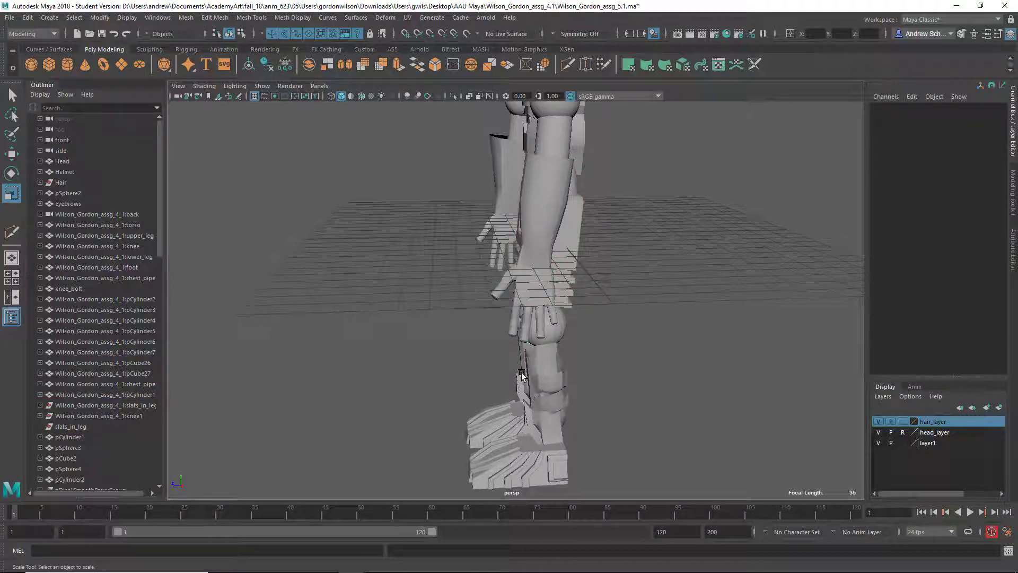
right_click_drag(479, 302, 532, 352, "alt")
left_click(523, 302)
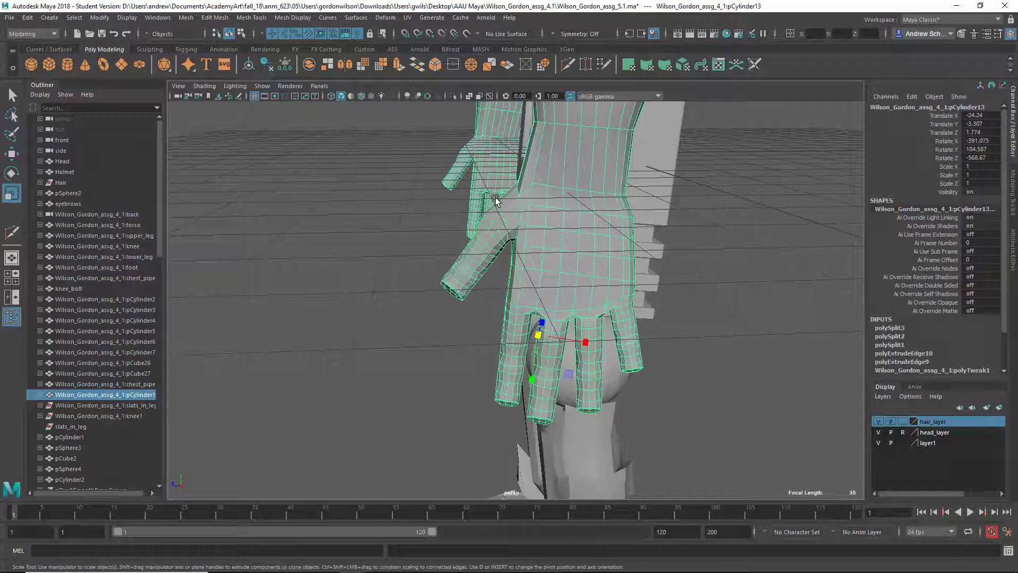
- Separate the combined upper-leg armour into individual meshes and select the character's left thigh piece
scroll(497, 265, "down", 6)
left_click_drag(491, 327, 609, 329, "alt")
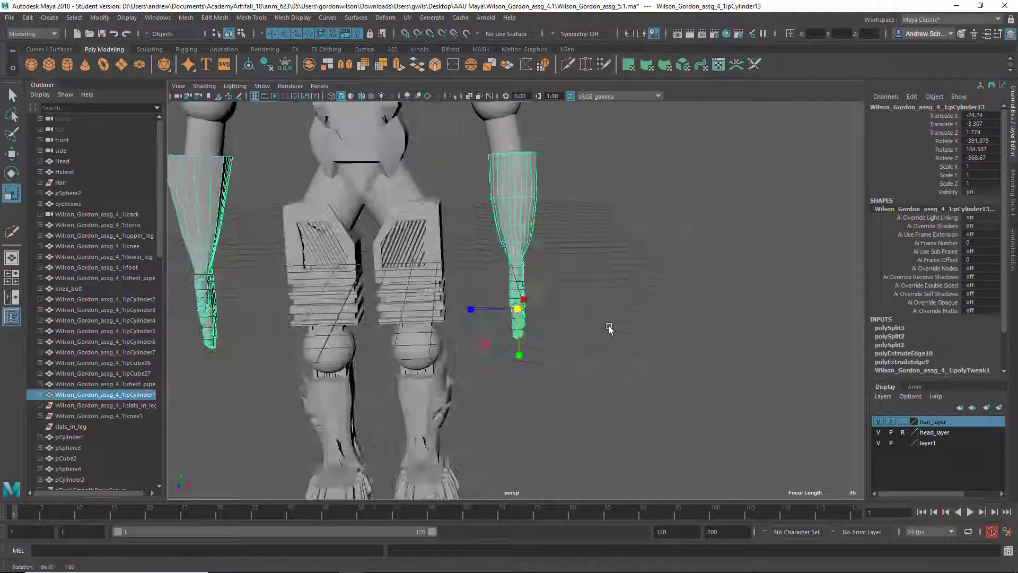
middle_click_drag(457, 279, 497, 207, "alt")
left_click(499, 233)
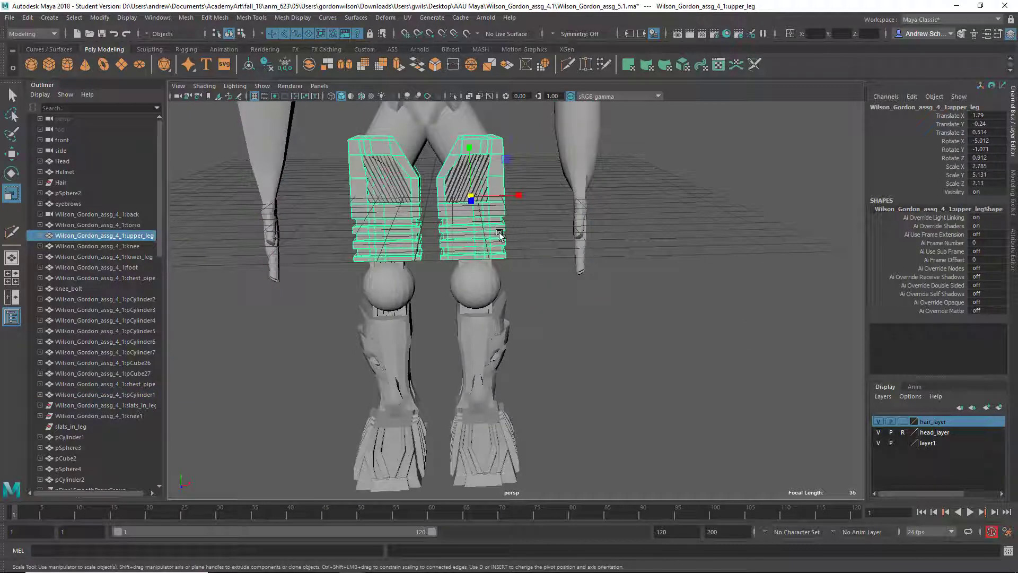
left_click_drag(499, 235, 509, 276, "alt")
left_click(186, 18)
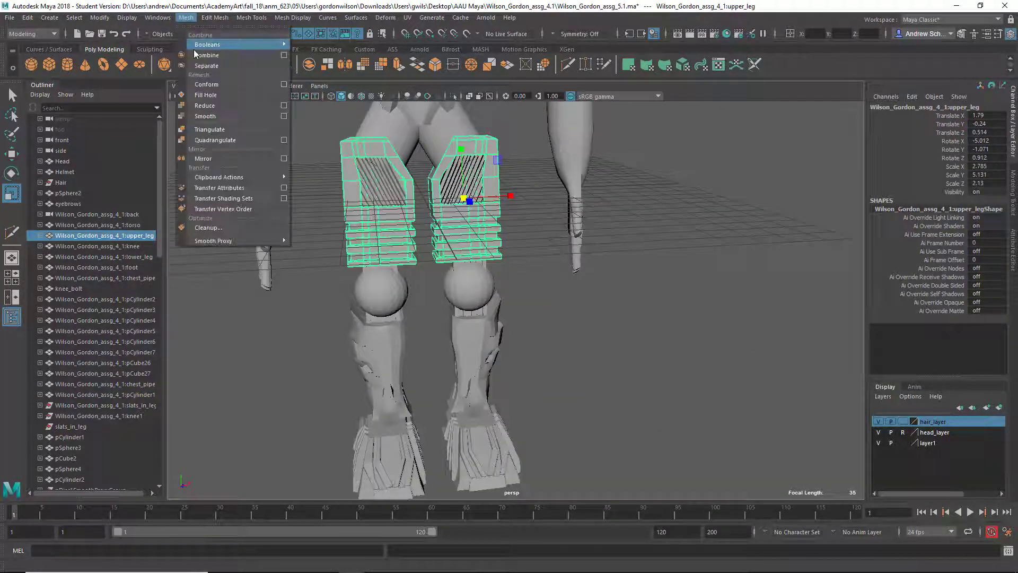
left_click(206, 65)
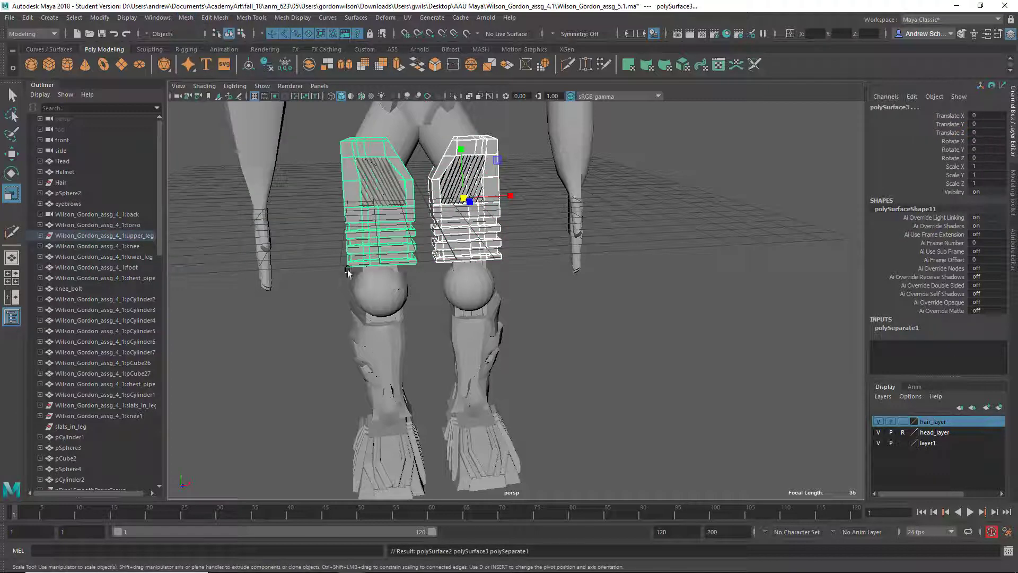
left_click(498, 252)
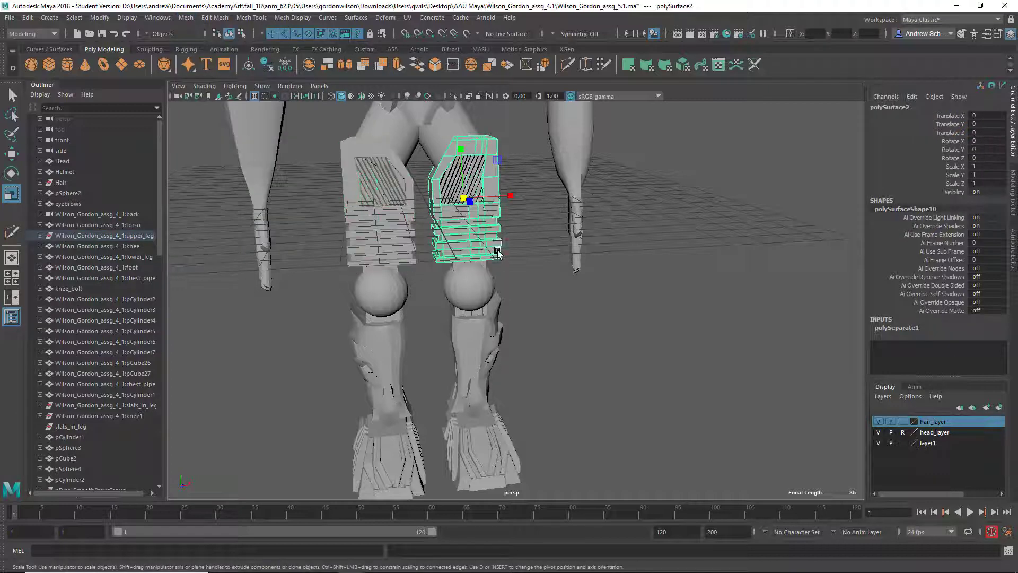
- Examine the separated thigh armour and the lower-leg meshes from an angled view
left_click_drag(505, 269, 519, 231, "alt")
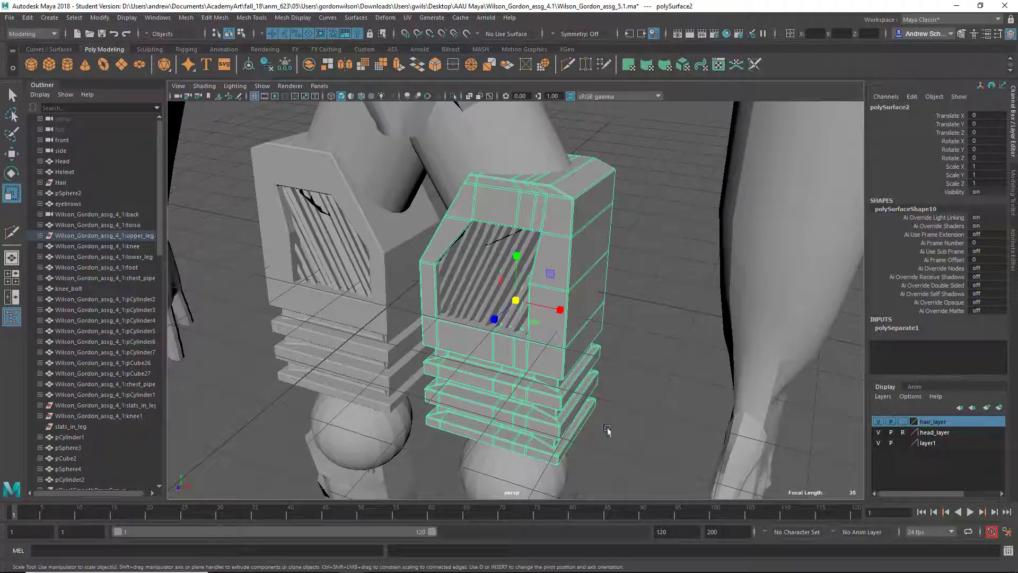
scroll(574, 317, "down", 5)
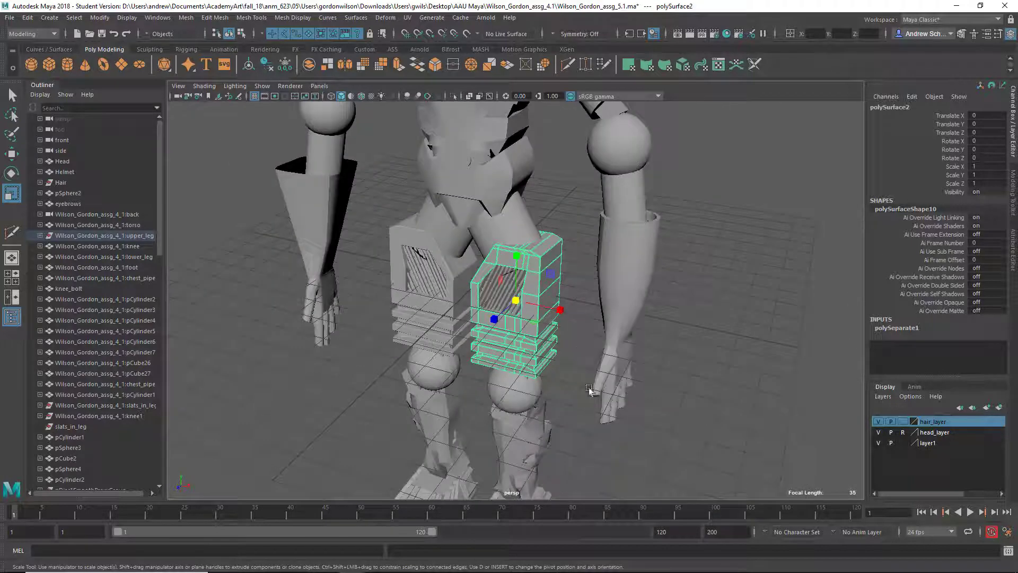
left_click_drag(557, 435, 583, 389, "alt")
middle_click_drag(550, 386, 578, 268, "alt")
left_click_drag(628, 327, 554, 377, "alt")
left_click(555, 381)
scroll(553, 393, "up", 2)
middle_click_drag(561, 386, 572, 256, "alt")
scroll(540, 377, "down", 3)
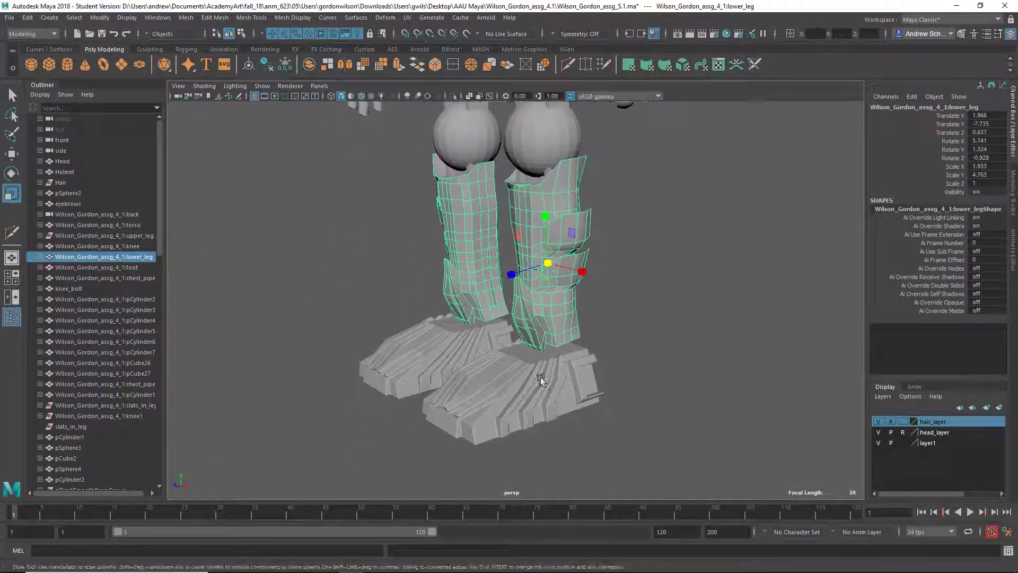
- Examine the foot mesh, then review the whole figure from the side, front and above
left_click(540, 380)
scroll(539, 380, "down", 4)
scroll(540, 380, "up", 6)
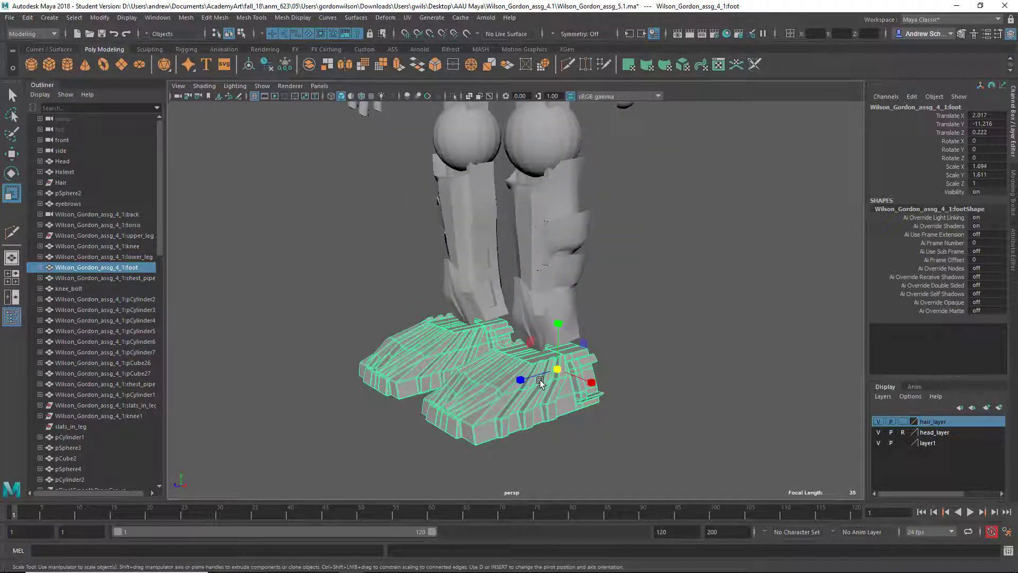
left_click_drag(519, 447, 499, 431, "alt")
scroll(524, 417, "down", 7)
middle_click_drag(535, 309, 559, 509, "alt")
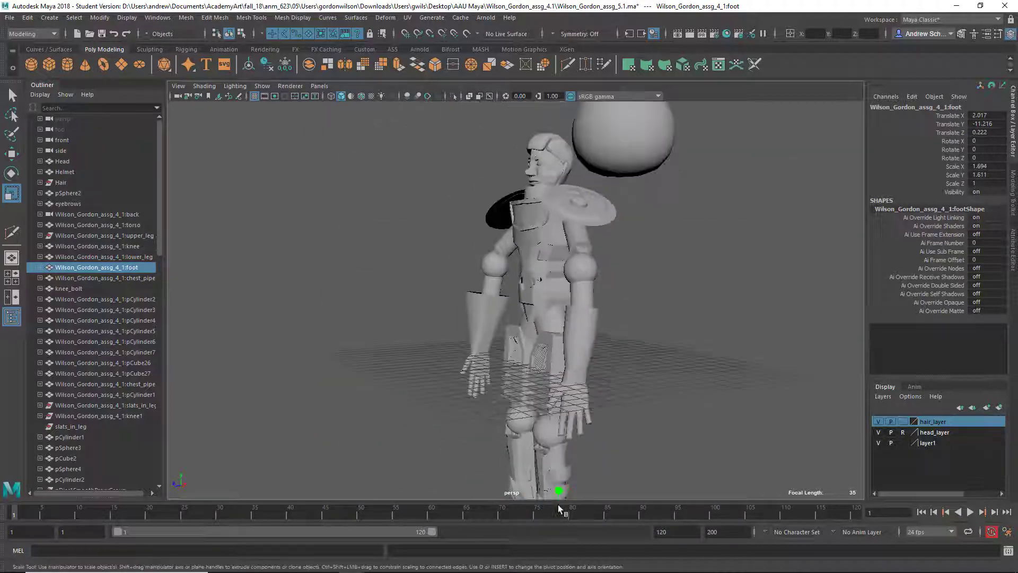
left_click_drag(526, 370, 622, 377, "alt")
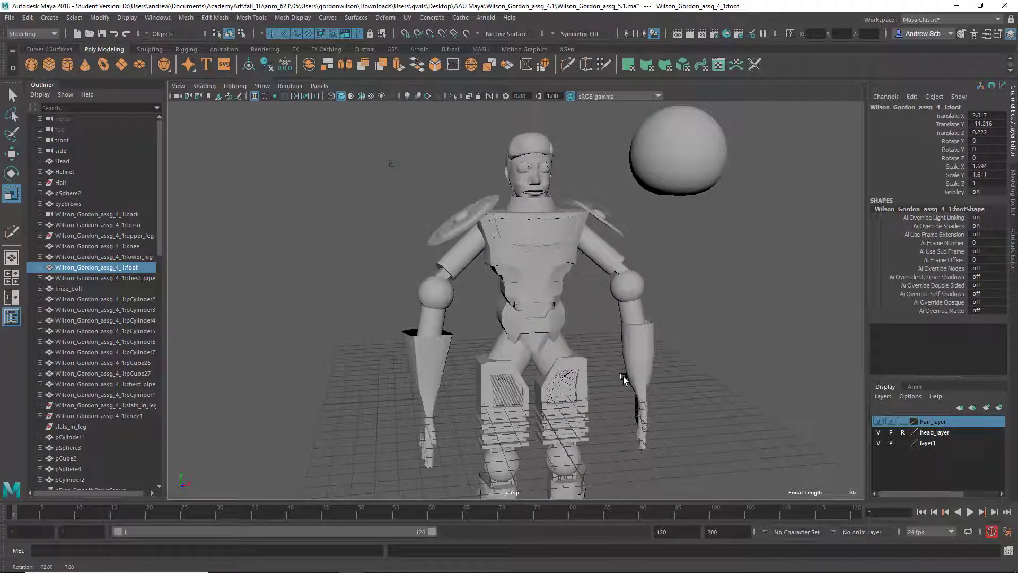
left_click_drag(632, 285, 581, 270, "alt")
- Delete the polySmoothFace1 node from the Head's construction history and reselect the Head mesh
left_click(550, 279)
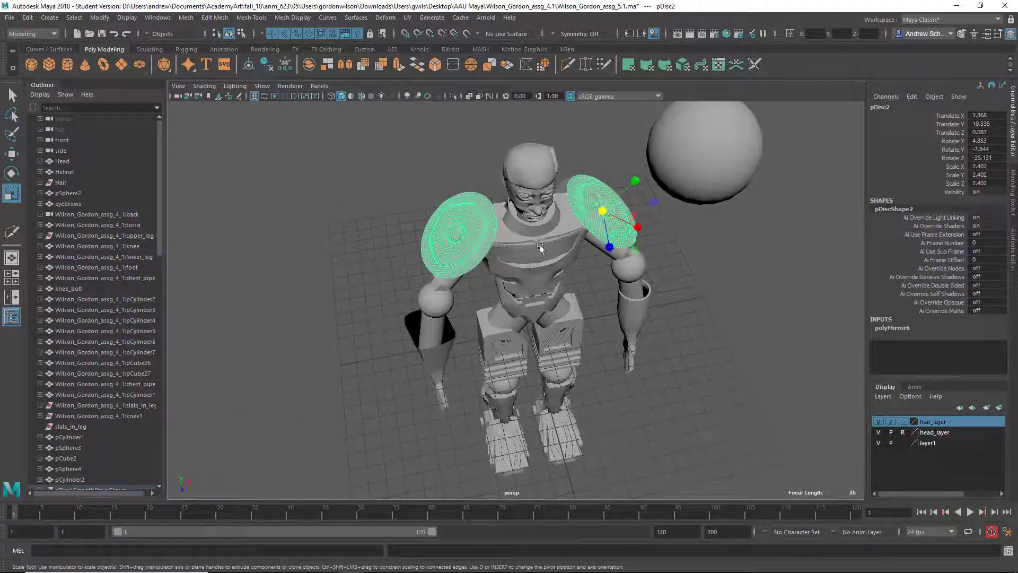
left_click(533, 213)
key("f")
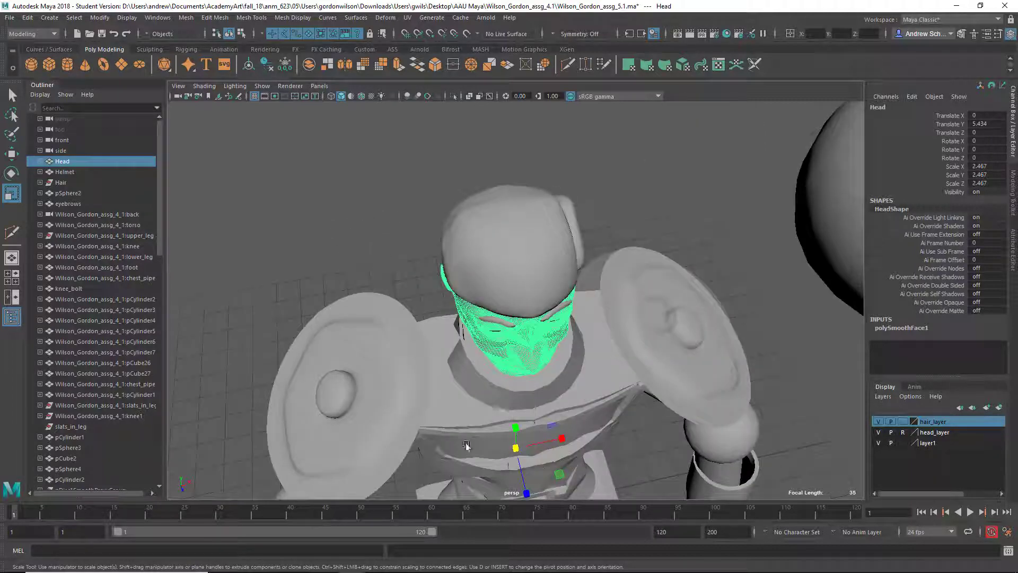
left_click_drag(466, 446, 525, 330, "alt")
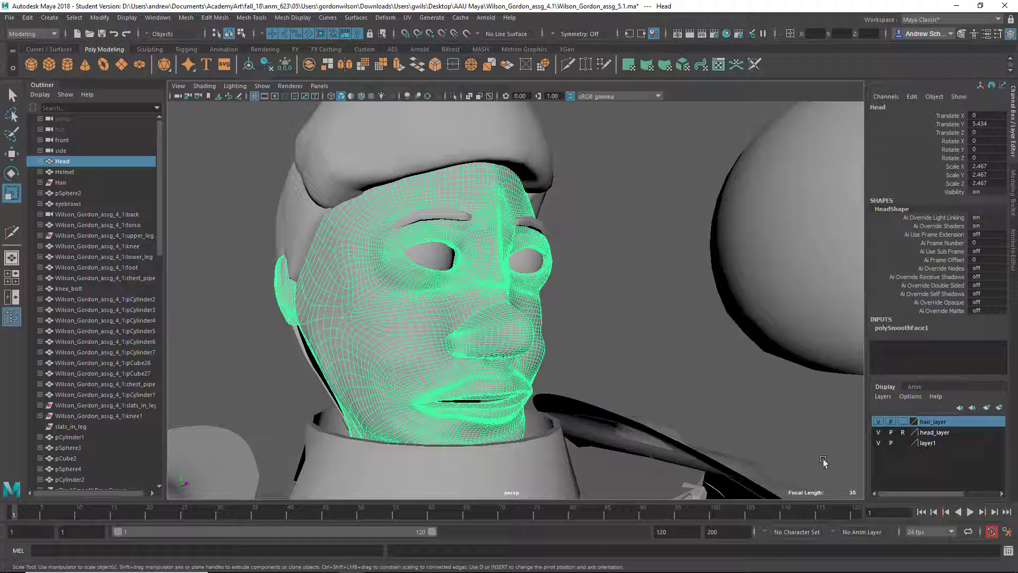
key("ctrl+a")
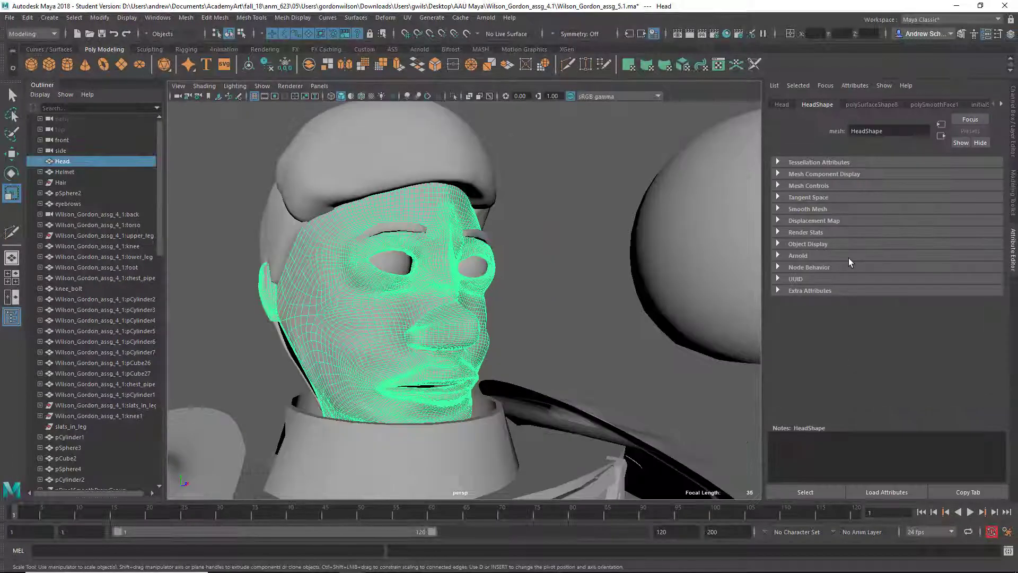
left_click(869, 105)
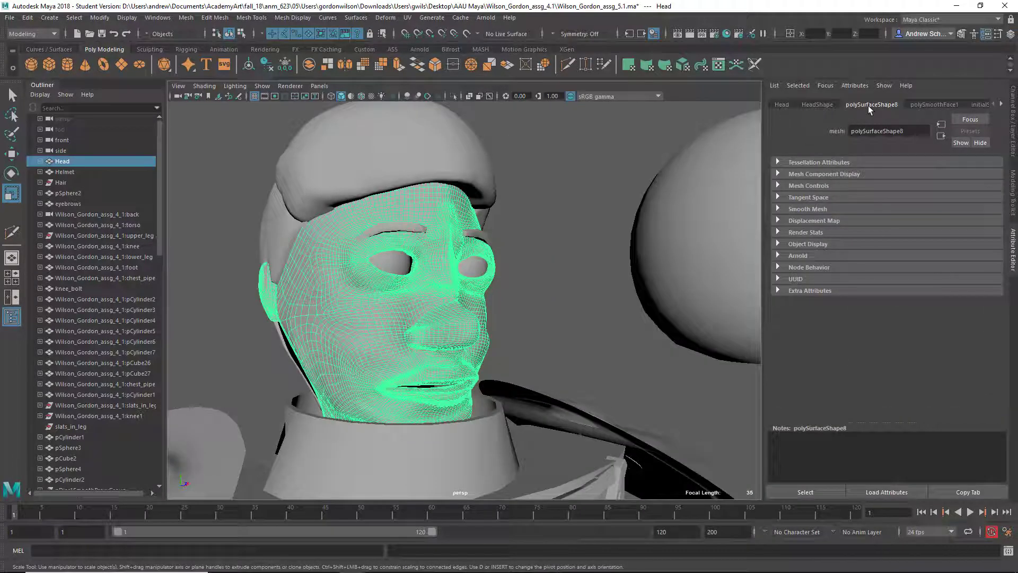
left_click(913, 105)
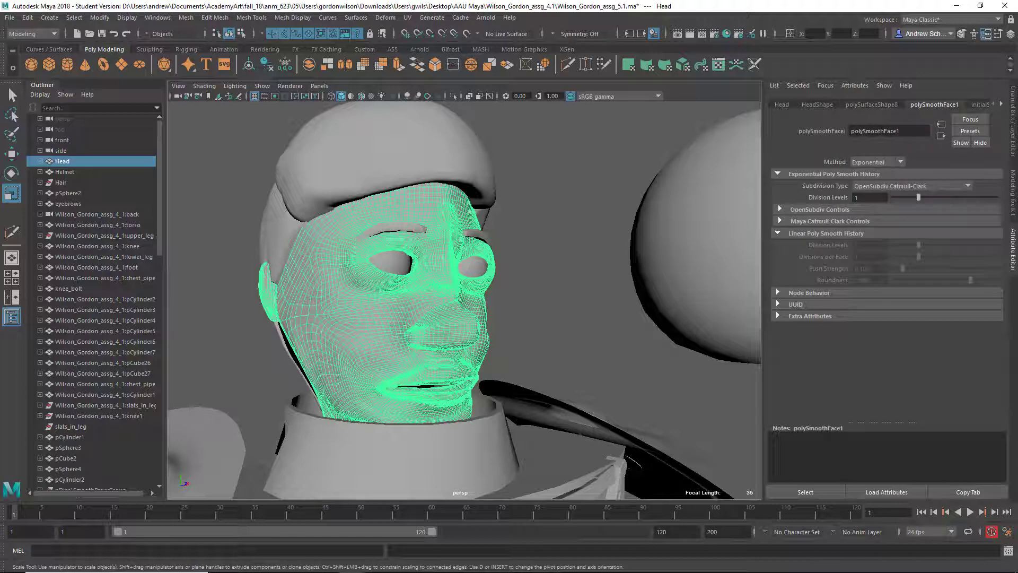
left_click(804, 491)
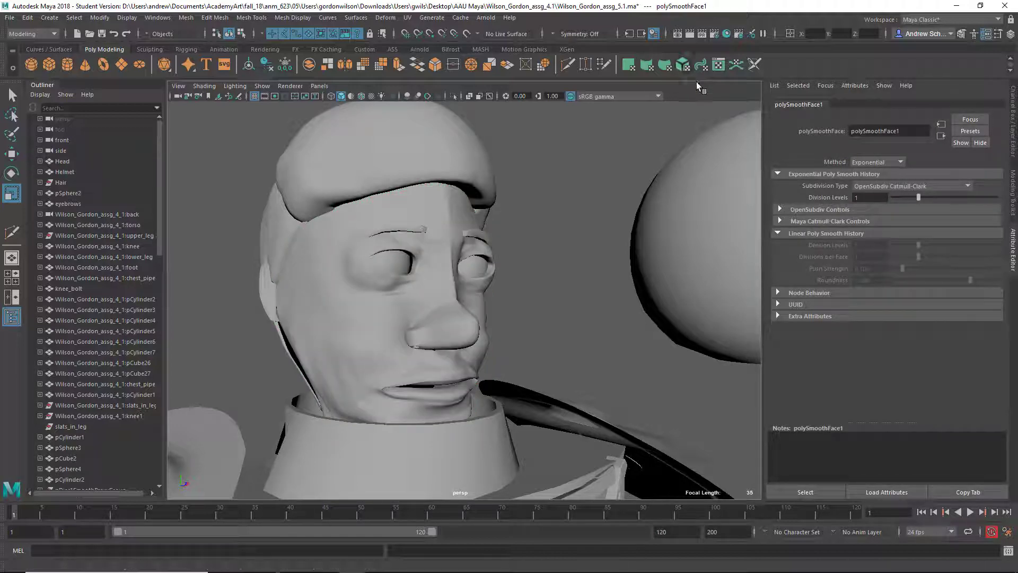
left_click(682, 127)
left_click(461, 279)
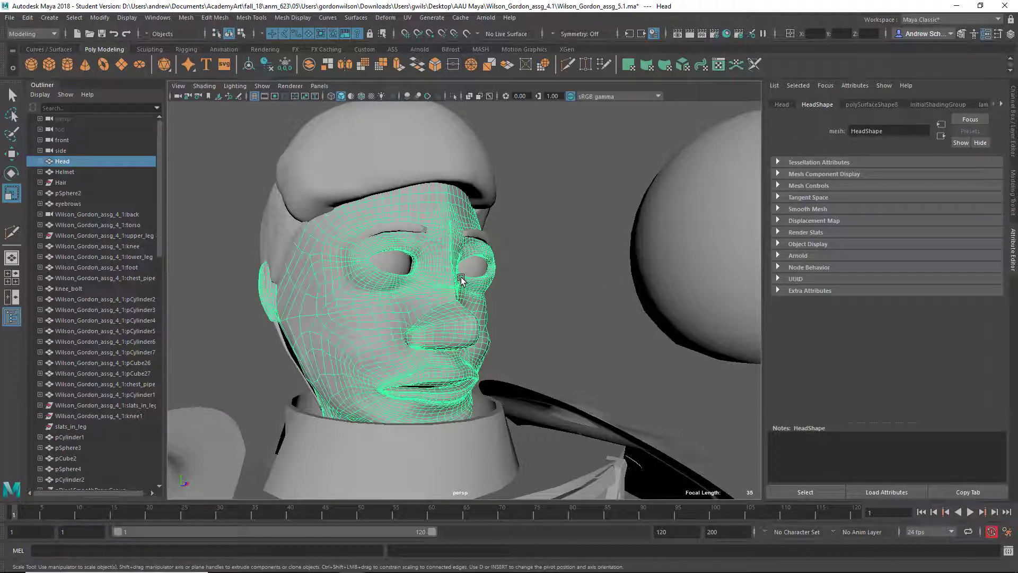
- Examine the Head's wireframe around the nose, inner eye and cheek at close range
scroll(481, 366, "up", 4)
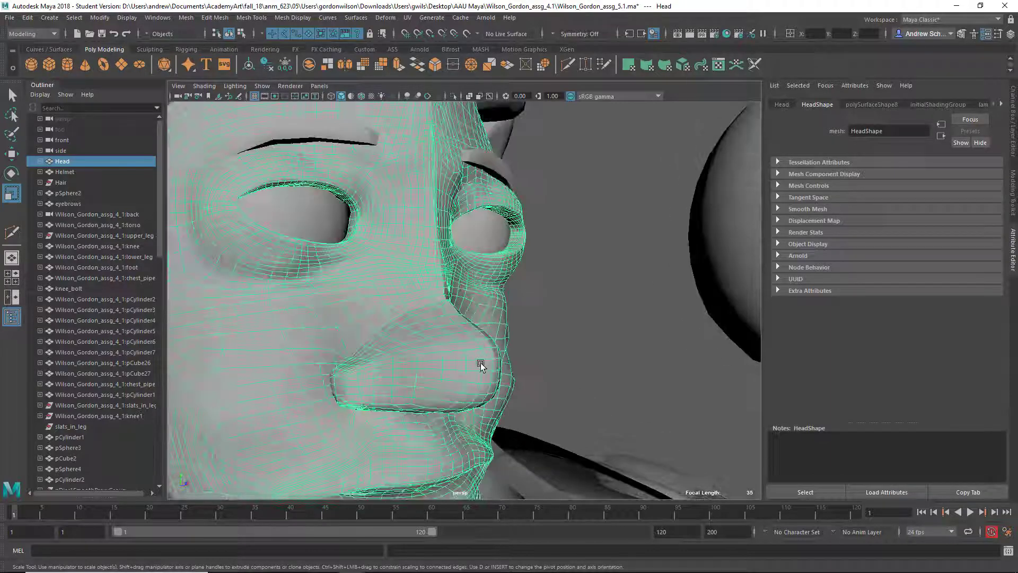
middle_click_drag(442, 344, 471, 300, "alt")
left_click_drag(471, 300, 524, 265, "alt")
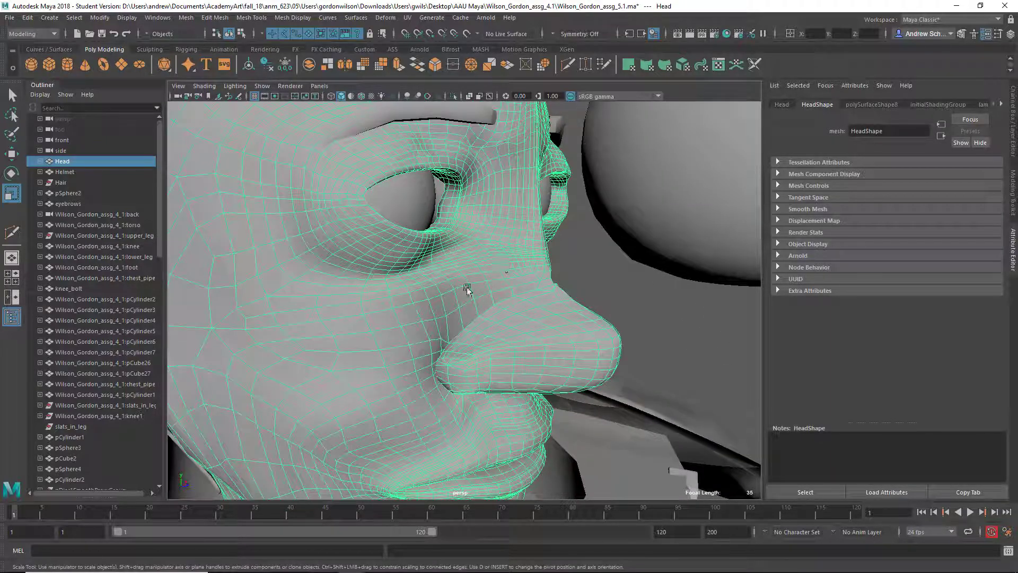
right_click_drag(466, 289, 544, 311, "alt")
left_click_drag(543, 311, 577, 300, "alt")
left_click_drag(663, 265, 618, 270, "alt")
- Show the Head's vertices and inspect the seam along the nose bridge from both sides
right_click_drag(303, 251, 260, 245)
middle_click_drag(385, 273, 558, 297, "alt")
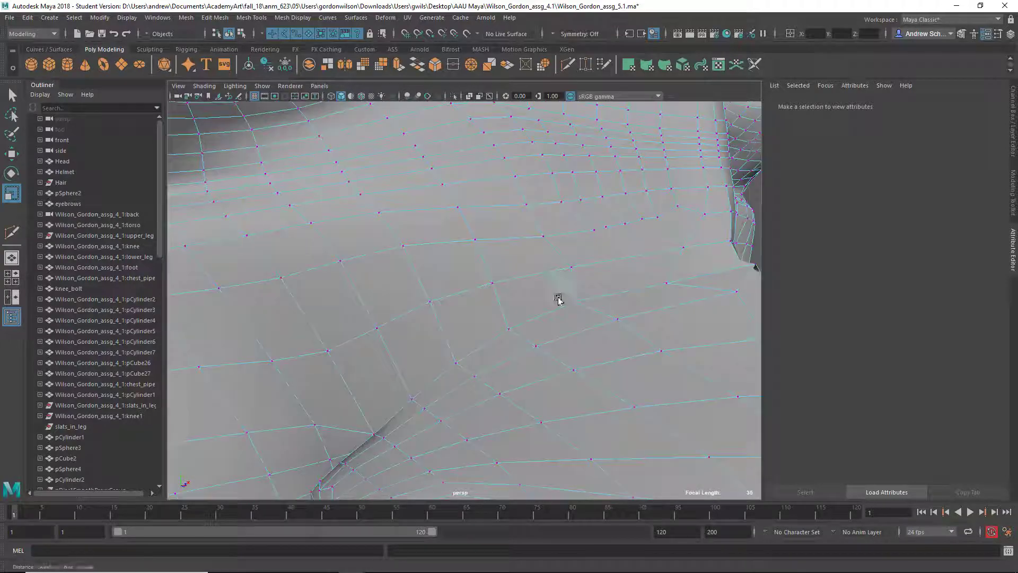
left_click_drag(558, 297, 381, 313, "alt")
middle_click_drag(381, 313, 577, 319, "alt")
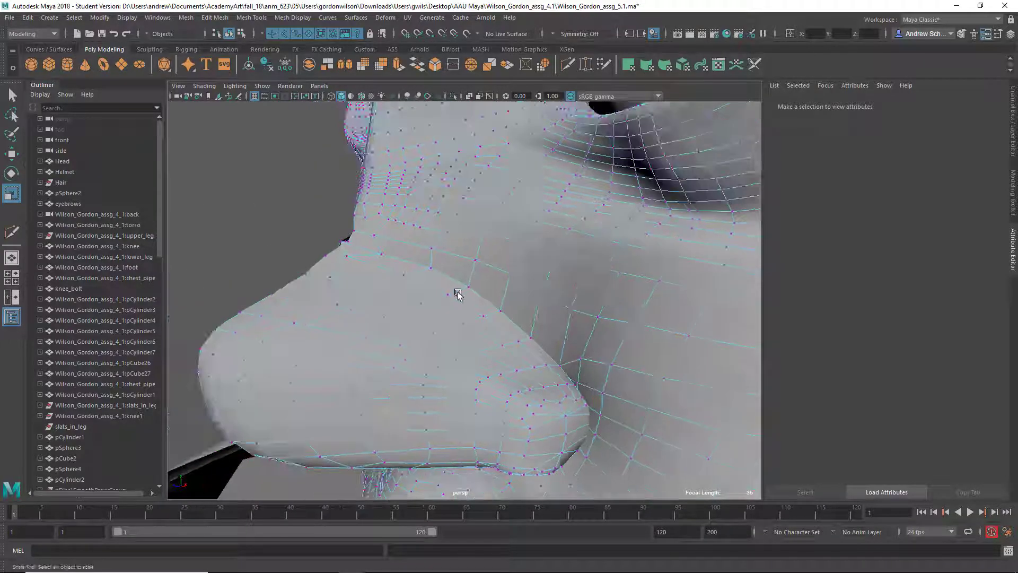
right_click_drag(343, 262, 377, 259, "alt")
middle_click_drag(377, 259, 488, 319, "alt")
left_click_drag(488, 320, 506, 310, "alt")
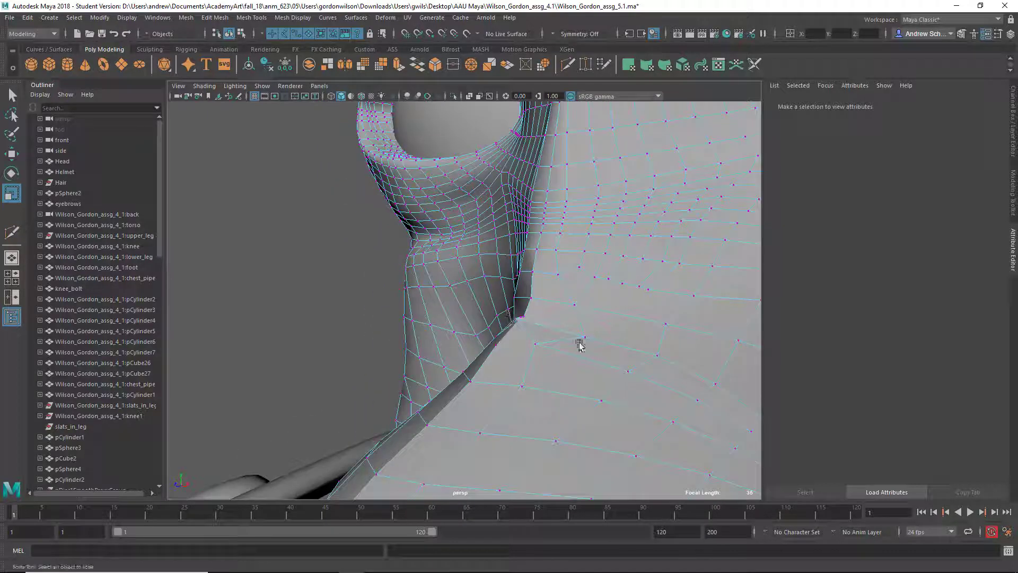
- Return the Head to object mode and activate the Sculpt Geometry Tool with the Smooth operation
right_click_drag(593, 342, 645, 255)
scroll(615, 334, "down", 6)
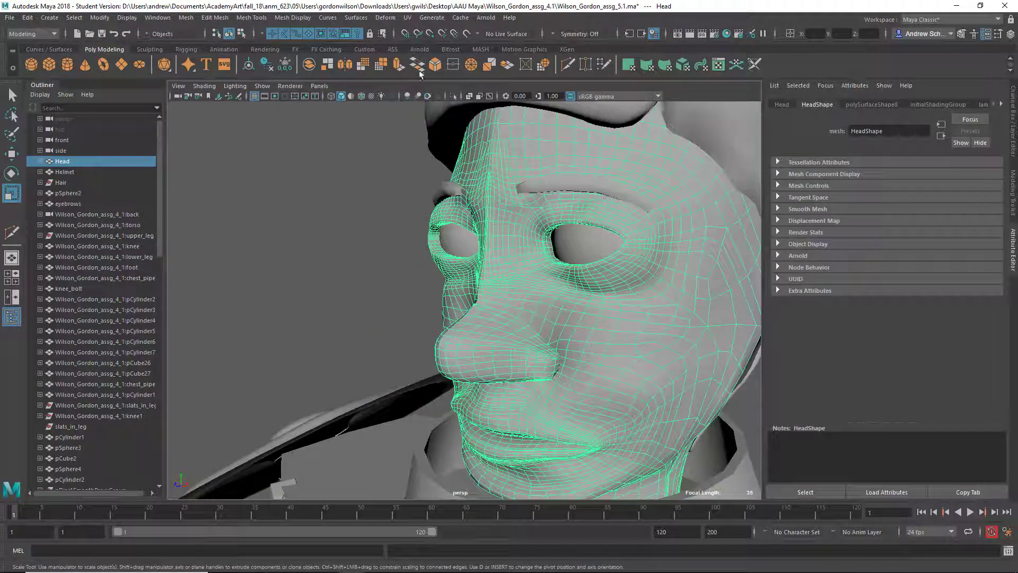
left_click(357, 18)
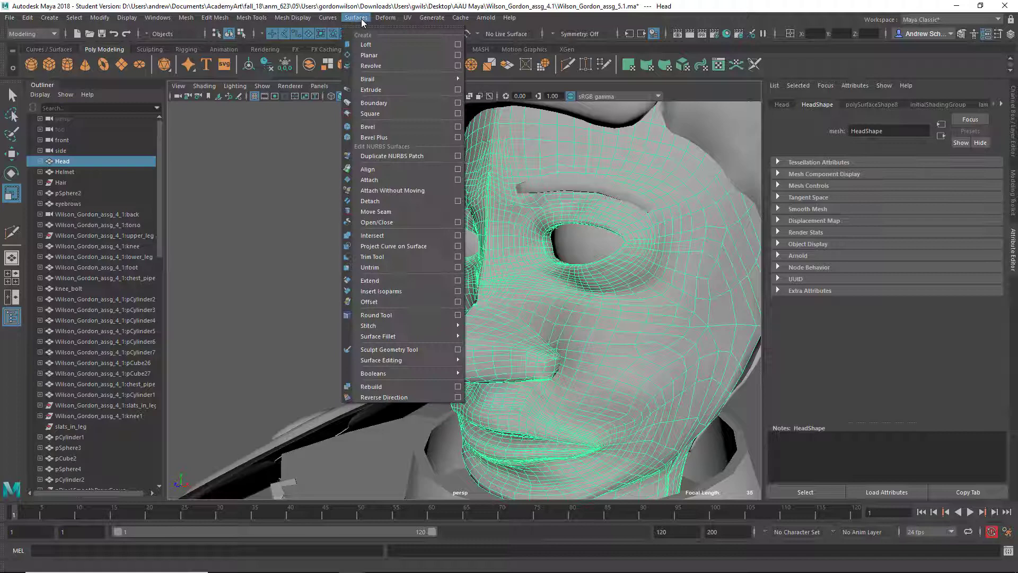
left_click(403, 351)
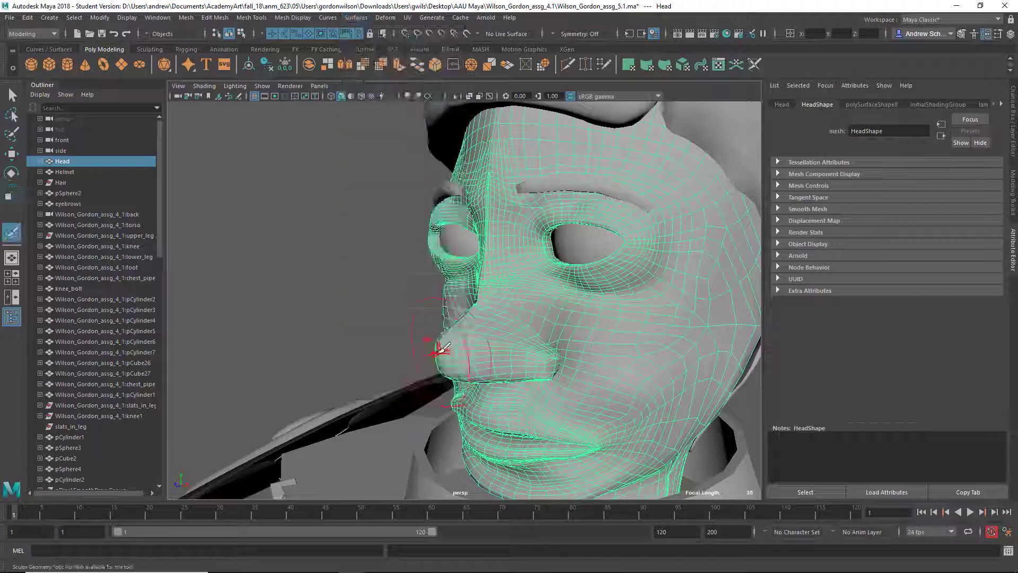
double_click(8, 232)
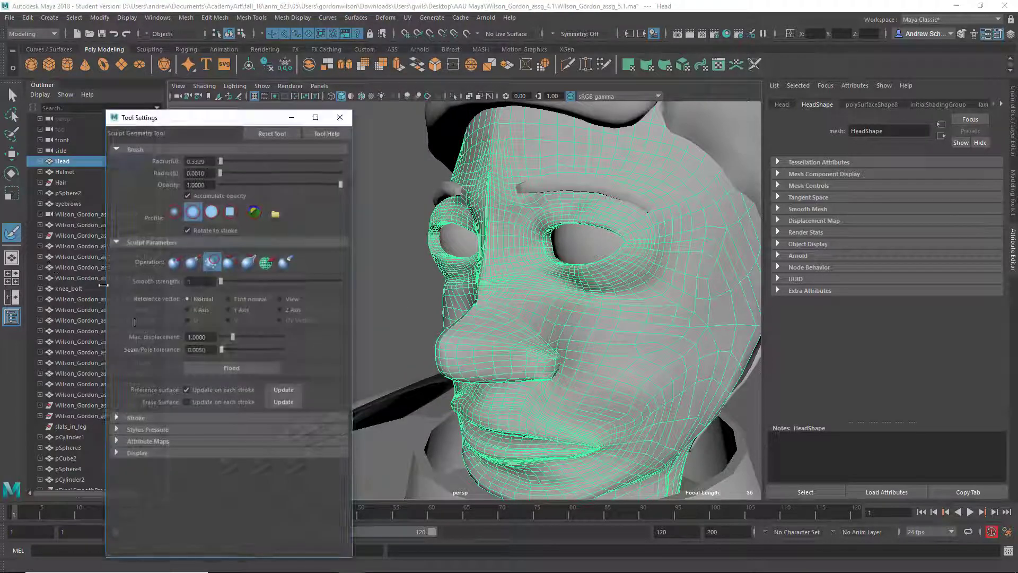
left_click(211, 262)
- Try to smooth the nose bridge of the Head with the sculpting brush, then undo the strokes
mouse_move(700, 318)
left_mouse_down("alt")
mouse_move(552, 345)
mouse_move(546, 309)
left_mouse_up("alt")
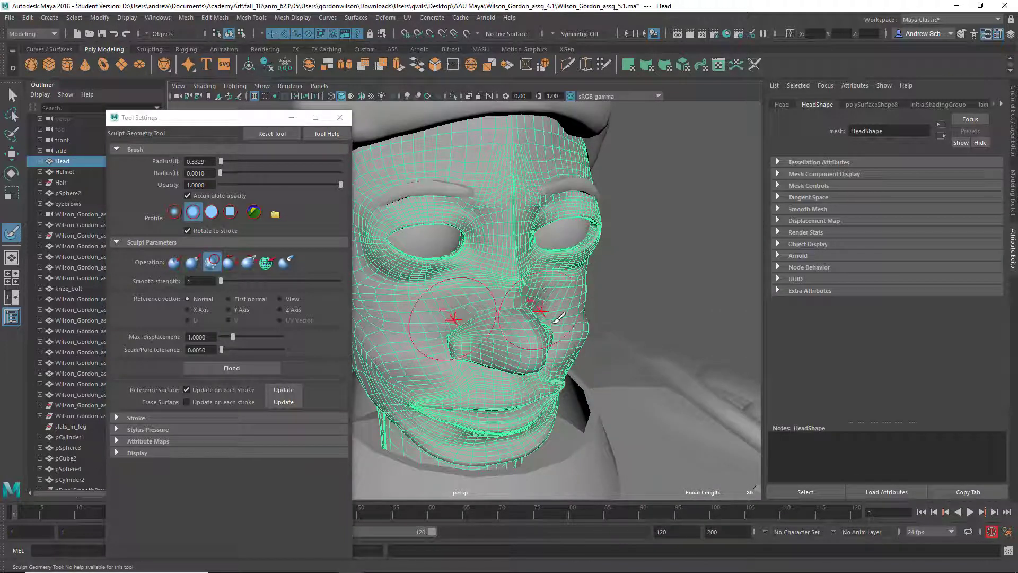
key("1")
left_click_drag(613, 350, 550, 354, "alt")
right_click_drag(550, 354, 696, 361, "alt")
key("a")
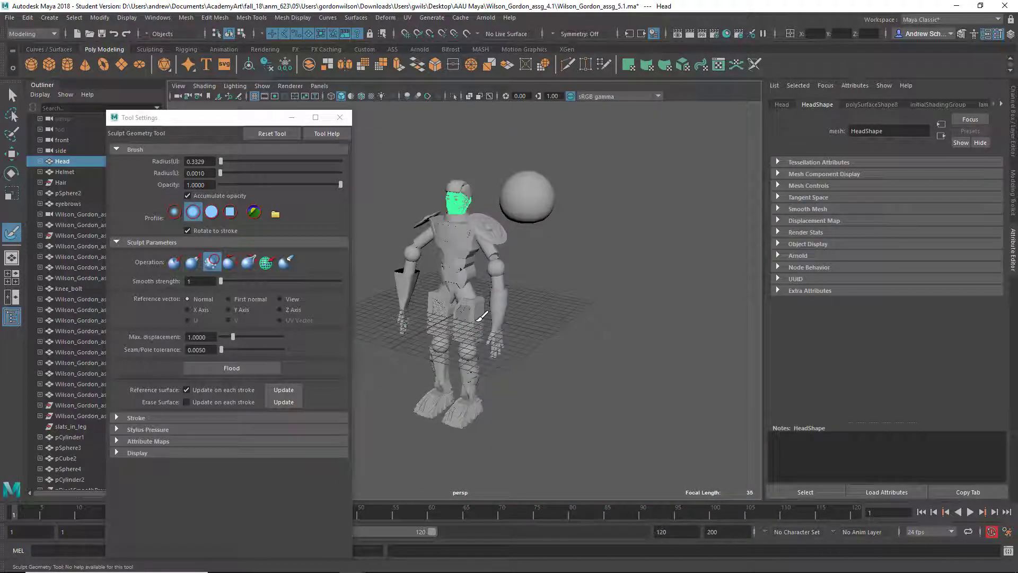
key("f")
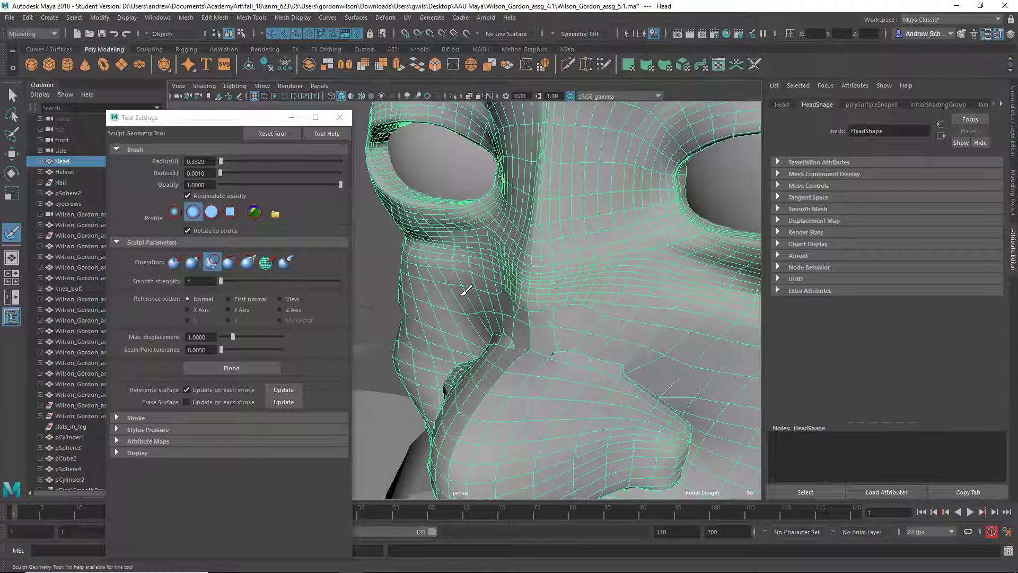
key("ctrl+z")
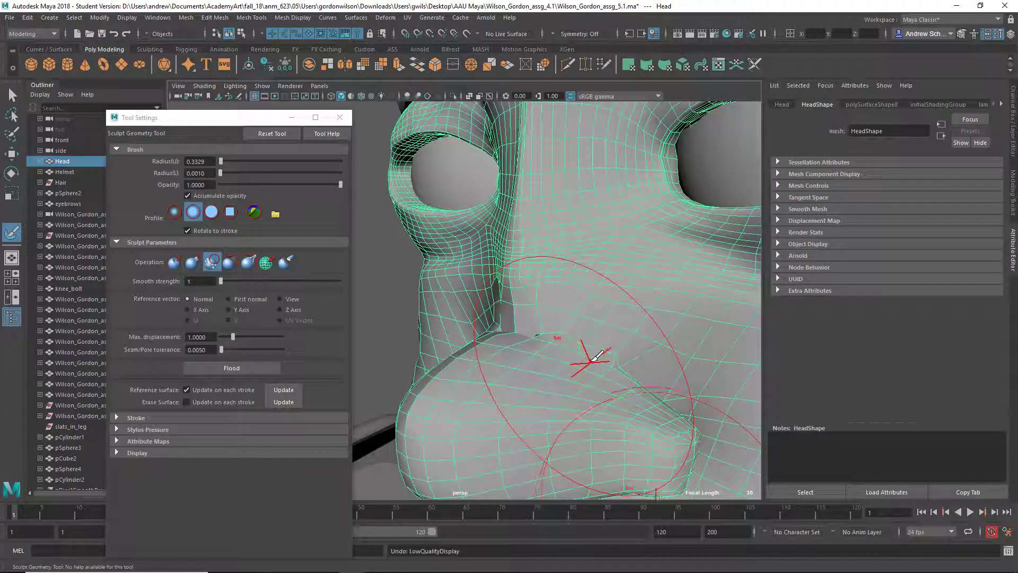
mouse_move(552, 353)
left_mouse_down("alt")
mouse_move(508, 343)
mouse_move(569, 366)
mouse_move(552, 379)
left_mouse_up("alt")
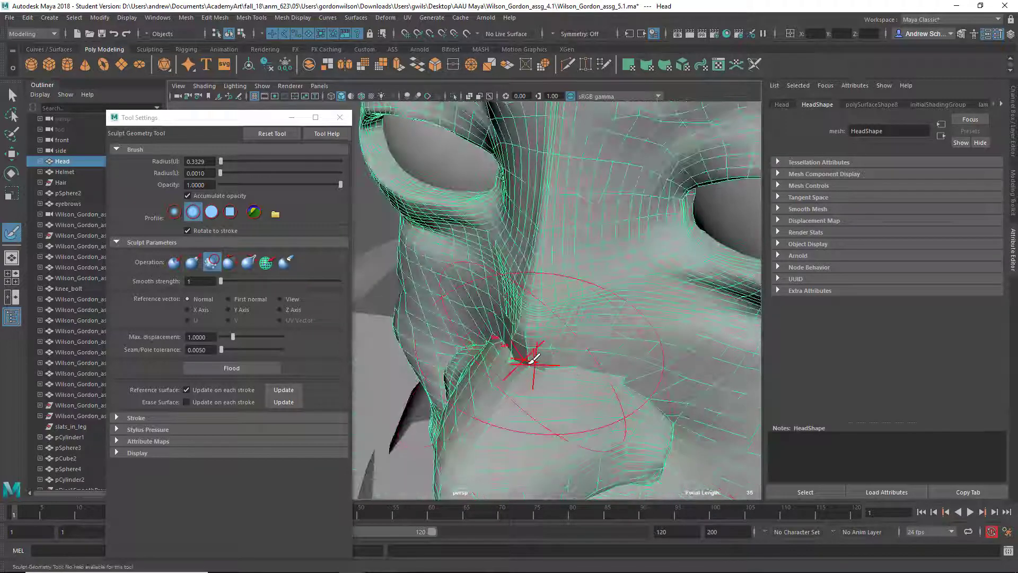
key("ctrl+z")
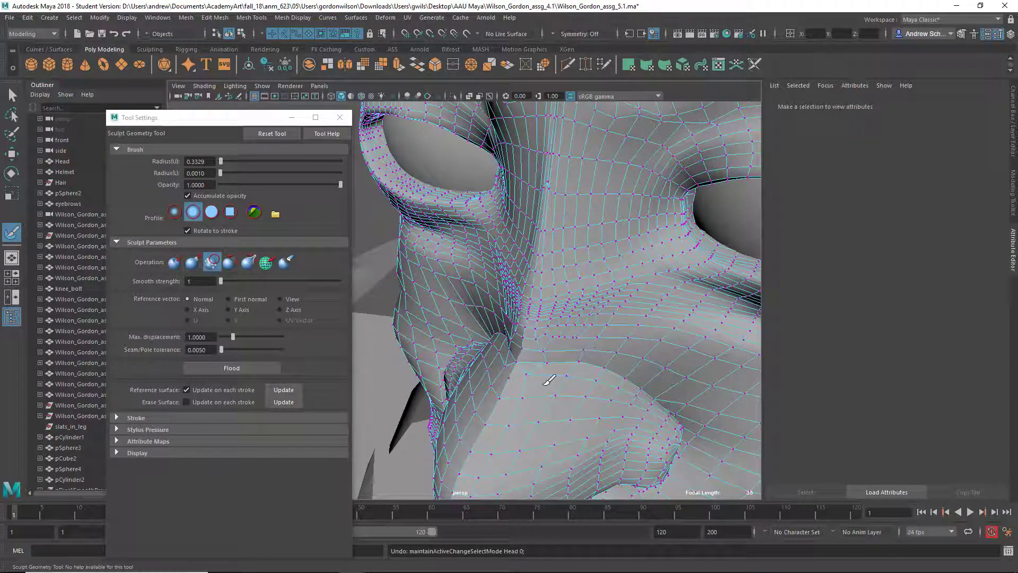
- Return the Head to object mode and turn off its backface culling so the inner faces are displayed
left_click_drag(550, 379, 807, 357, "alt")
mouse_move(647, 352)
right_mouse_down("alt")
mouse_move(731, 352)
mouse_move(413, 349)
mouse_move(682, 348)
mouse_move(654, 345)
right_mouse_up("alt")
key("q")
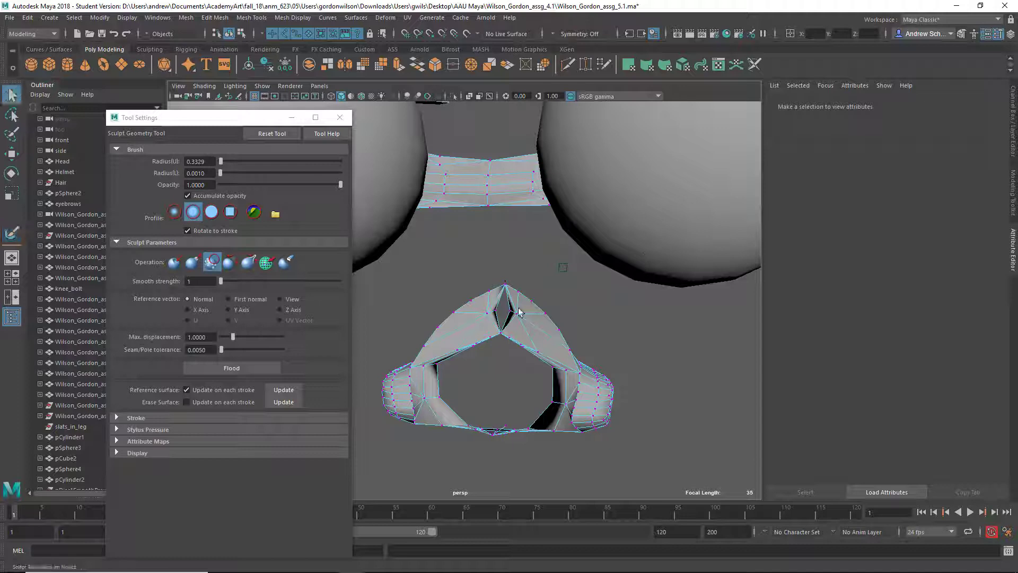
right_click_drag(513, 270, 560, 251)
right_click_drag(524, 302, 524, 308, "shift")
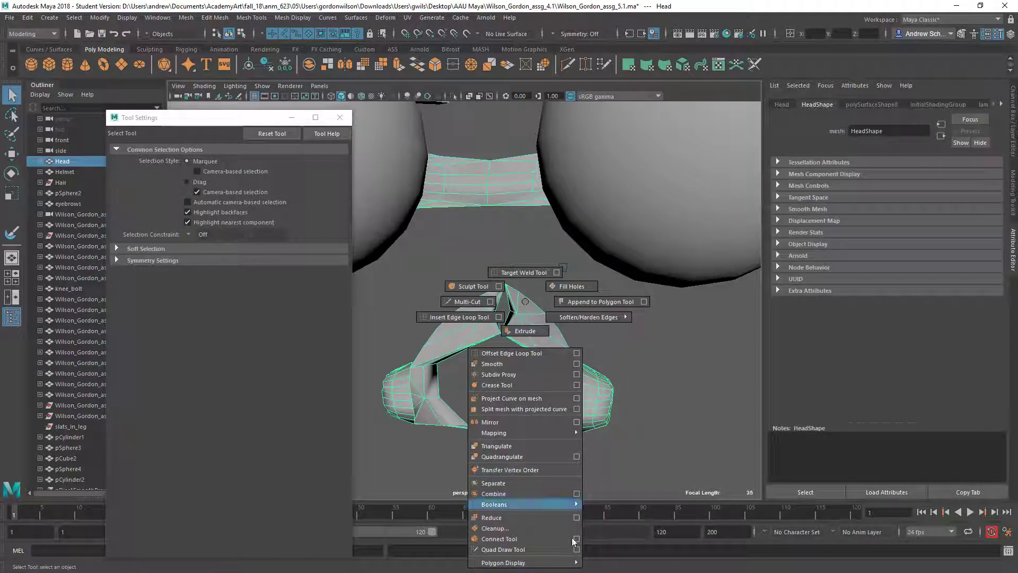
mouse_move(530, 560)
left_click(626, 469)
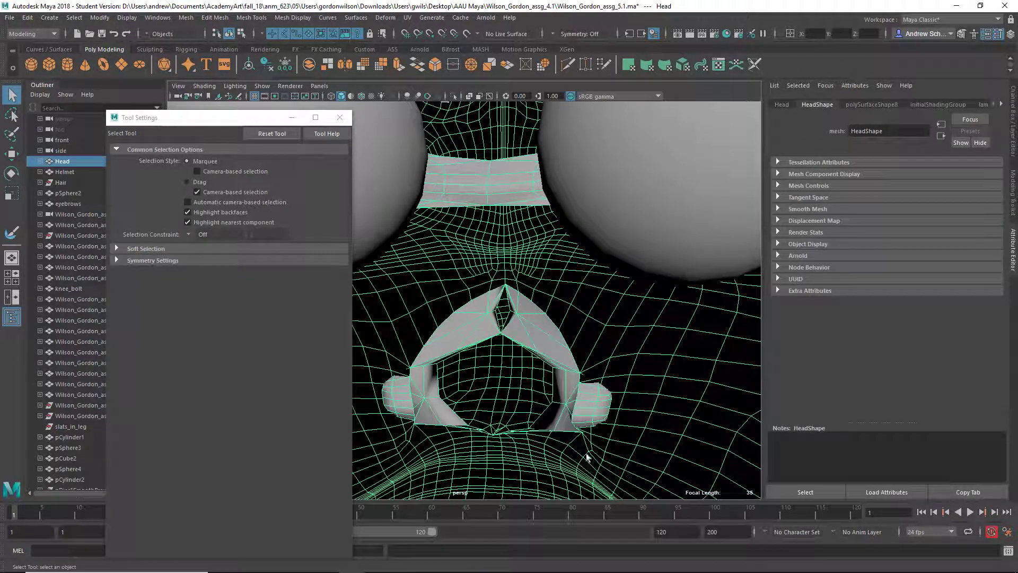
- Enable two-sided lighting in the perspective view to shade the inward-facing side of the Head
left_click(235, 86)
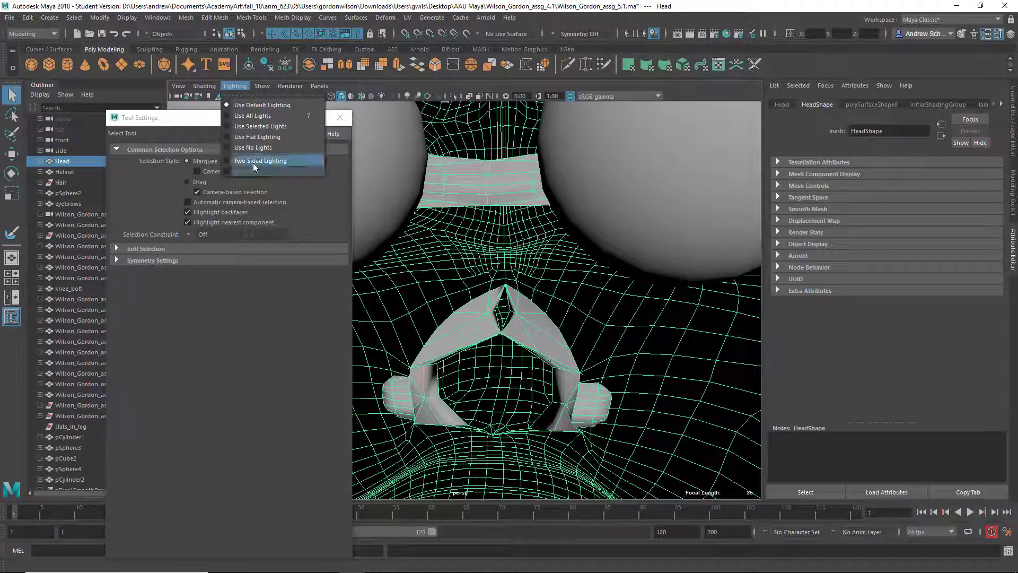
left_click(254, 170)
left_click_drag(486, 317, 527, 339, "alt")
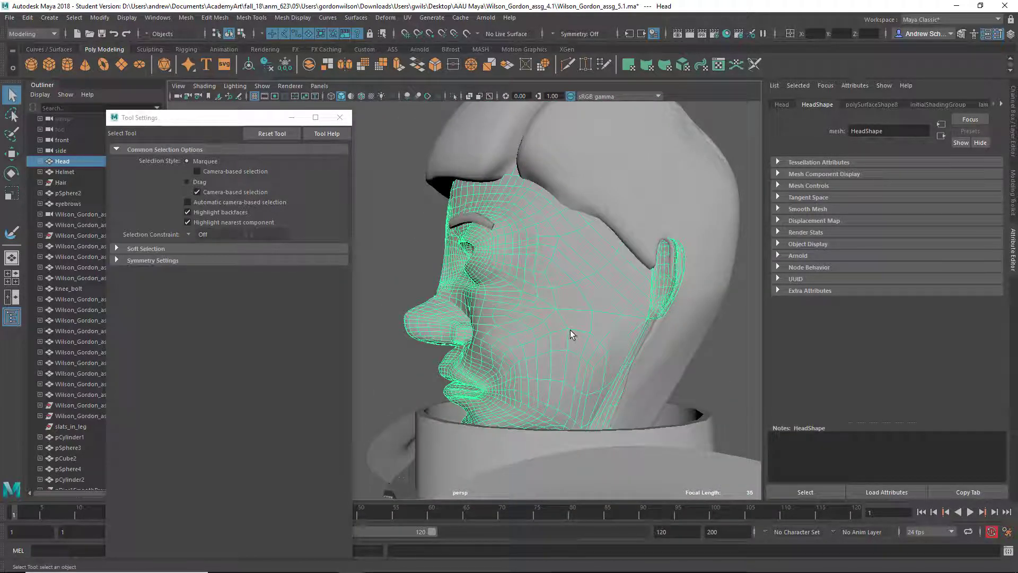
- Examine the Head without smooth preview from the inside, around the ear and across the face, checking it both selected and deselected
left_click_drag(586, 324, 753, 414, "alt")
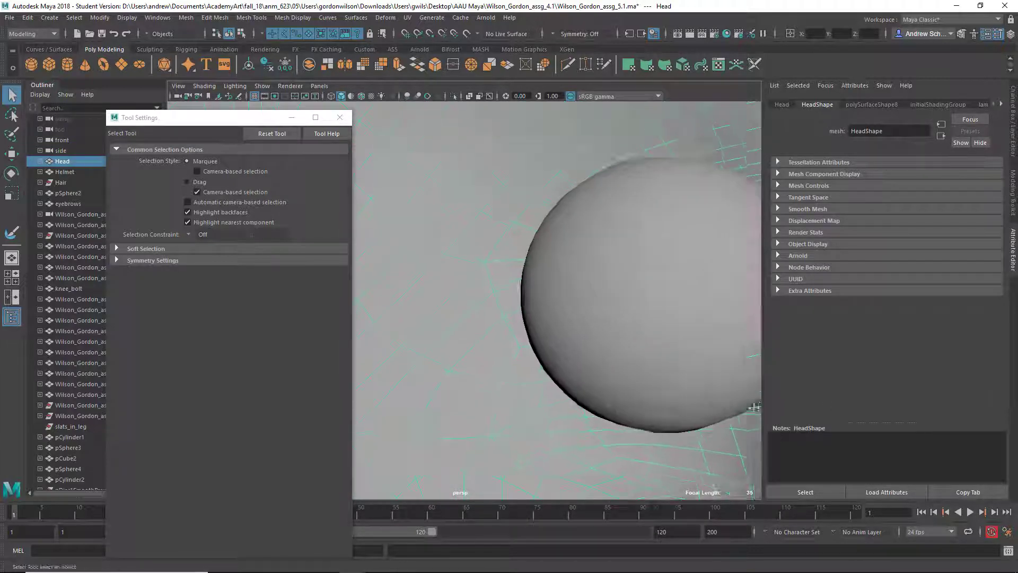
middle_click_drag(608, 406, 595, 408, "alt")
left_click_drag(595, 407, 494, 339, "alt")
key("1")
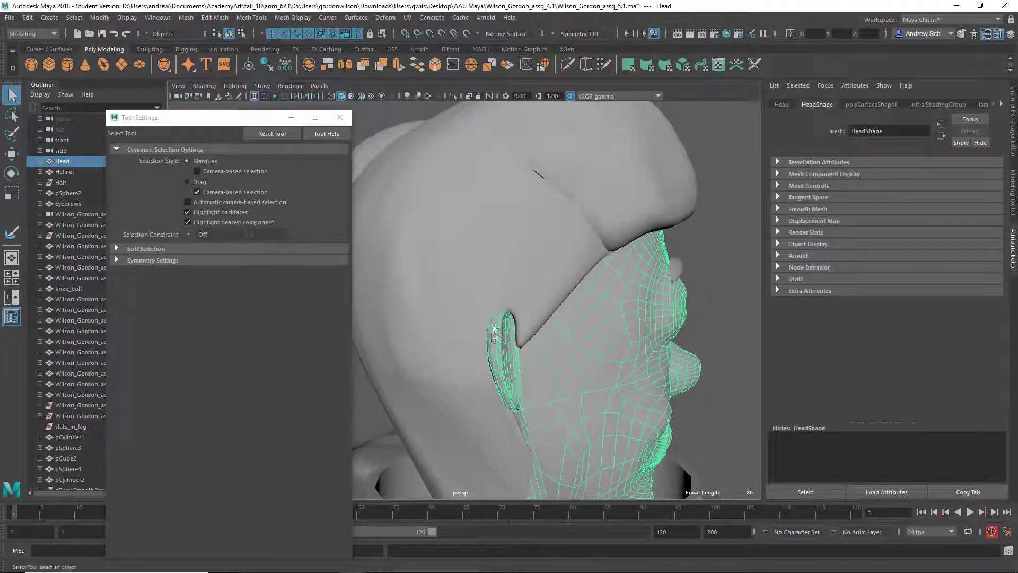
right_click_drag(493, 339, 550, 414, "alt")
left_click_drag(549, 414, 468, 404, "alt")
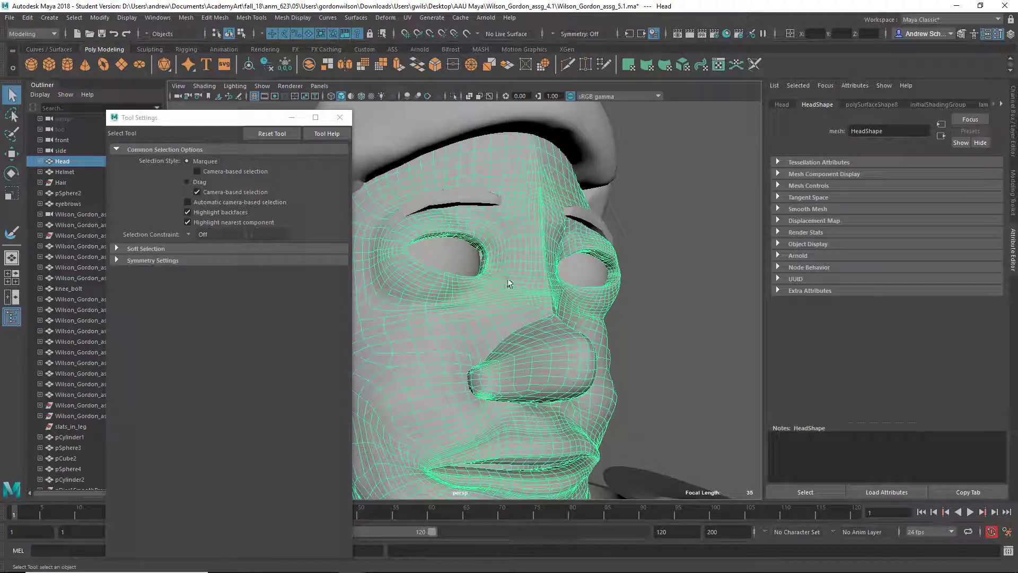
scroll(544, 288, "down", 5)
left_click(568, 265)
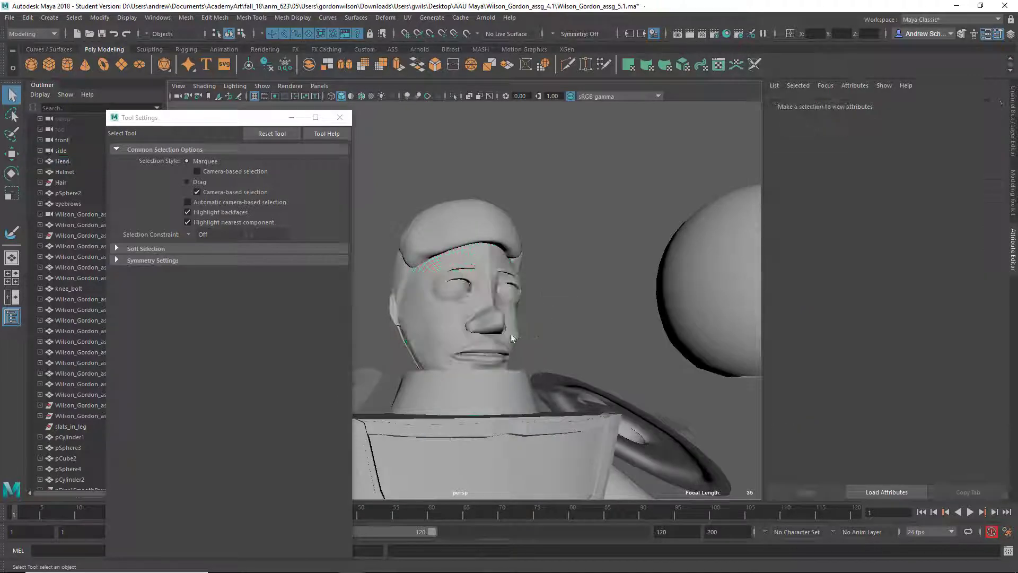
scroll(504, 323, "up", 5)
left_click(438, 387)
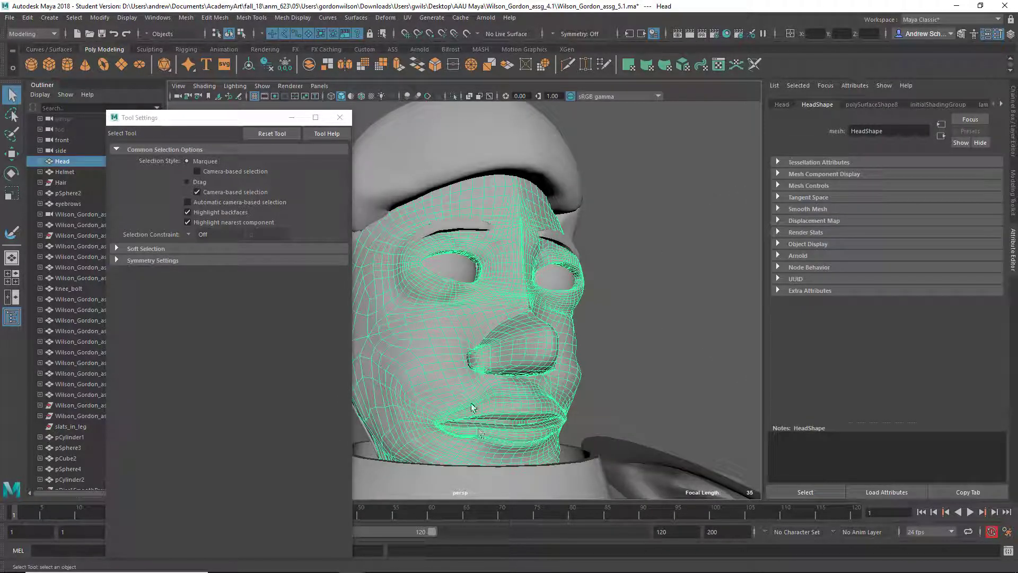
scroll(483, 391, "down", 4)
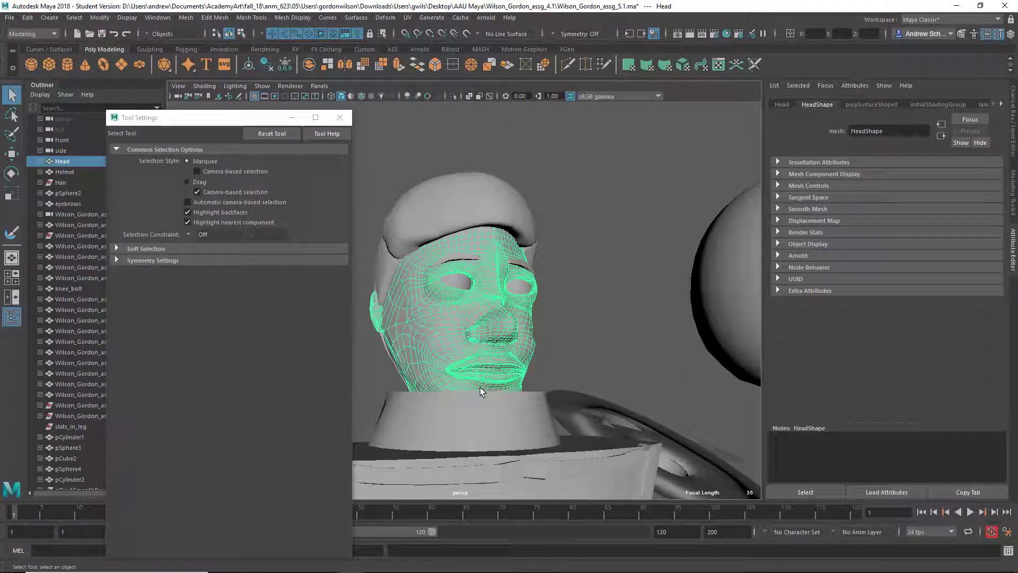
left_click_drag(479, 387, 644, 338, "alt")
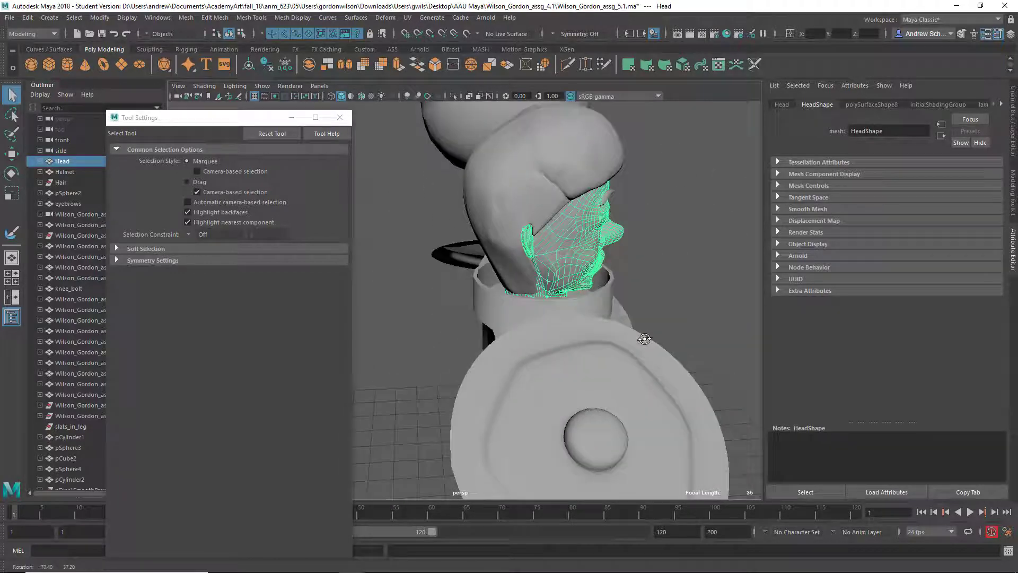
- Select the hair, the neck ring and the upper arms in turn and examine how they fit the upper body
left_click(501, 175)
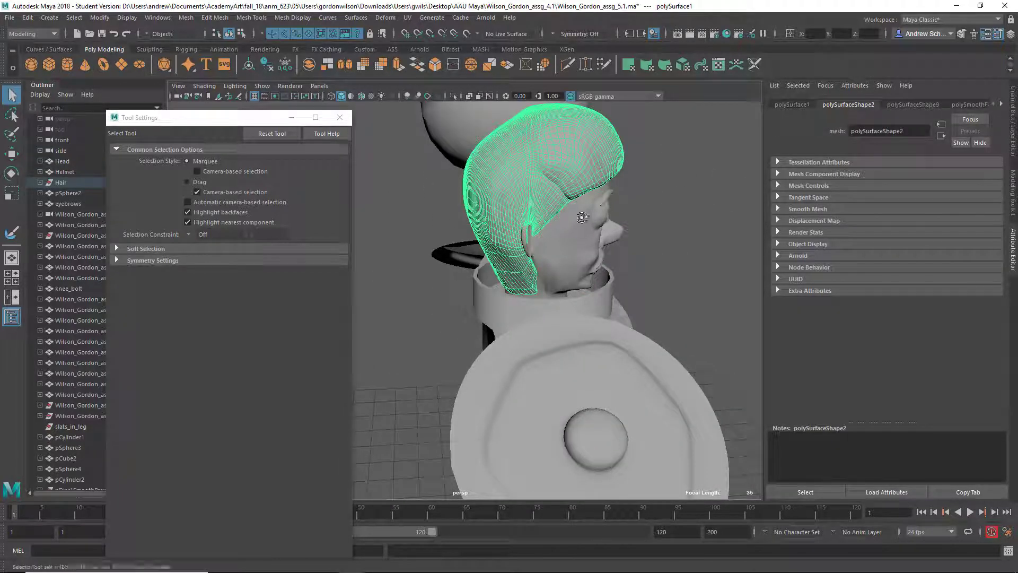
left_click_drag(537, 207, 426, 185, "alt")
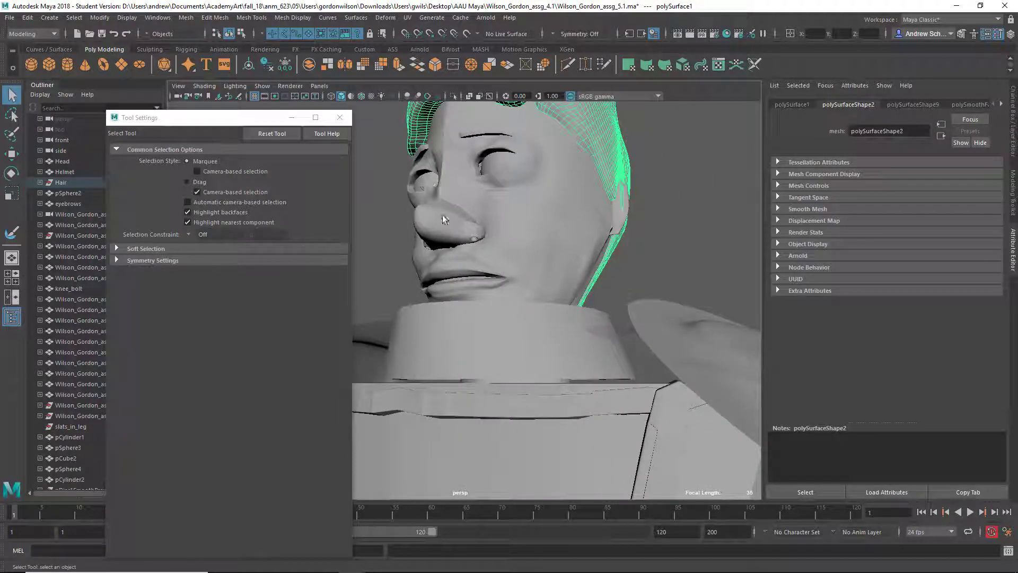
scroll(543, 306, "down", 3)
left_click(531, 325)
scroll(531, 324, "down", 3)
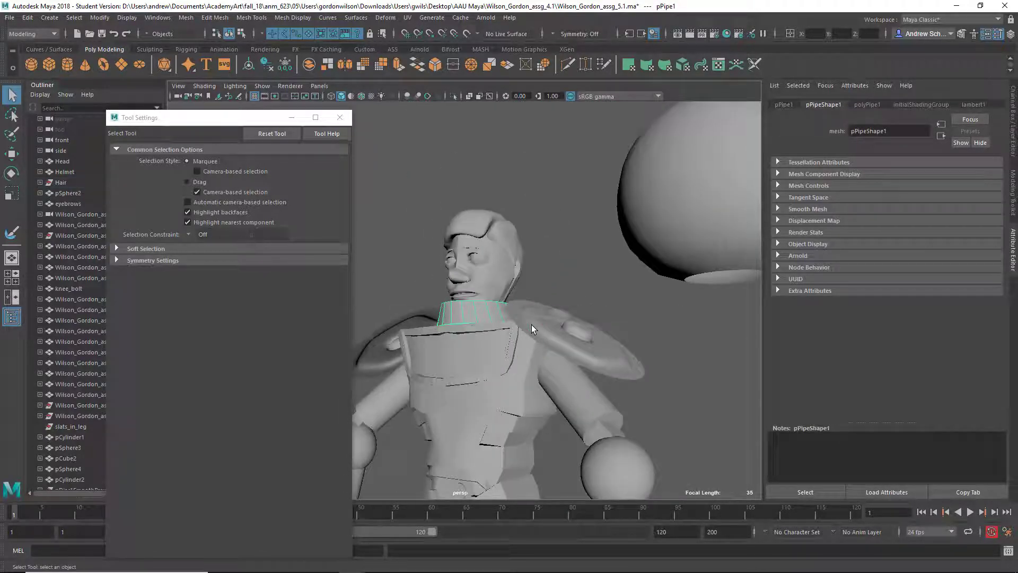
left_click_drag(531, 325, 508, 348, "alt")
left_click(455, 383)
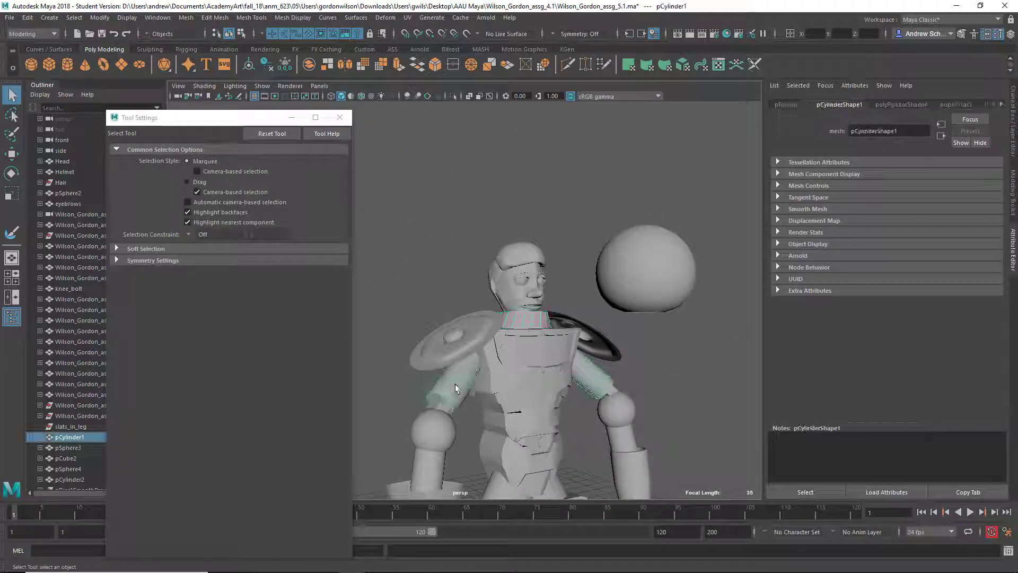
left_click_drag(455, 384, 407, 391, "alt")
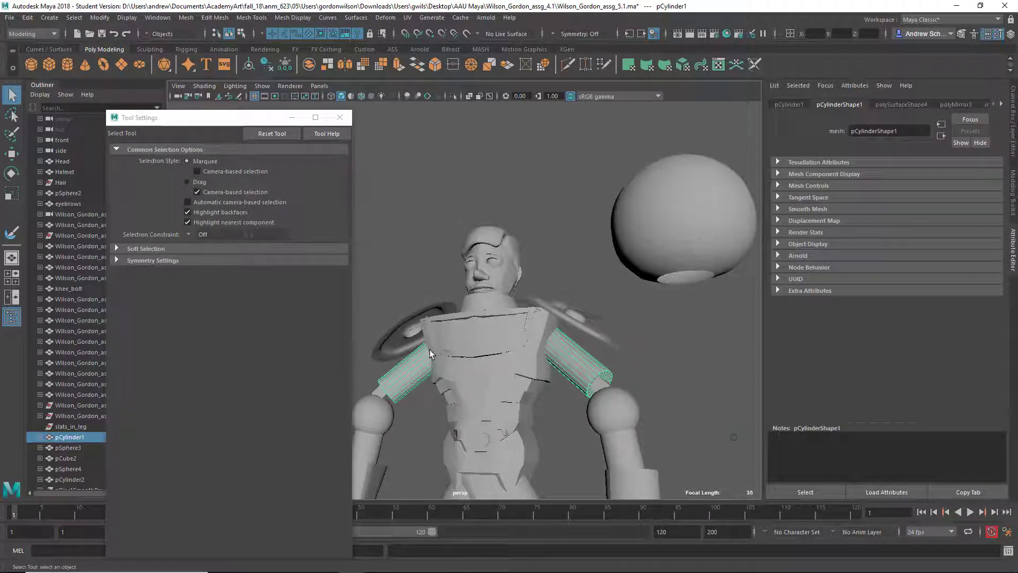
scroll(422, 350, "down", 2)
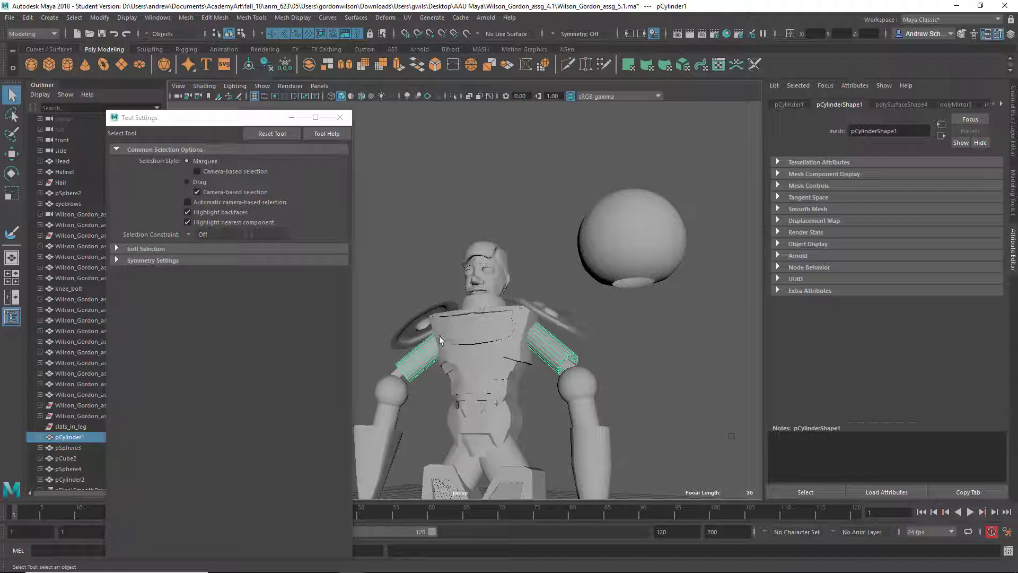
scroll(437, 352, "down", 4)
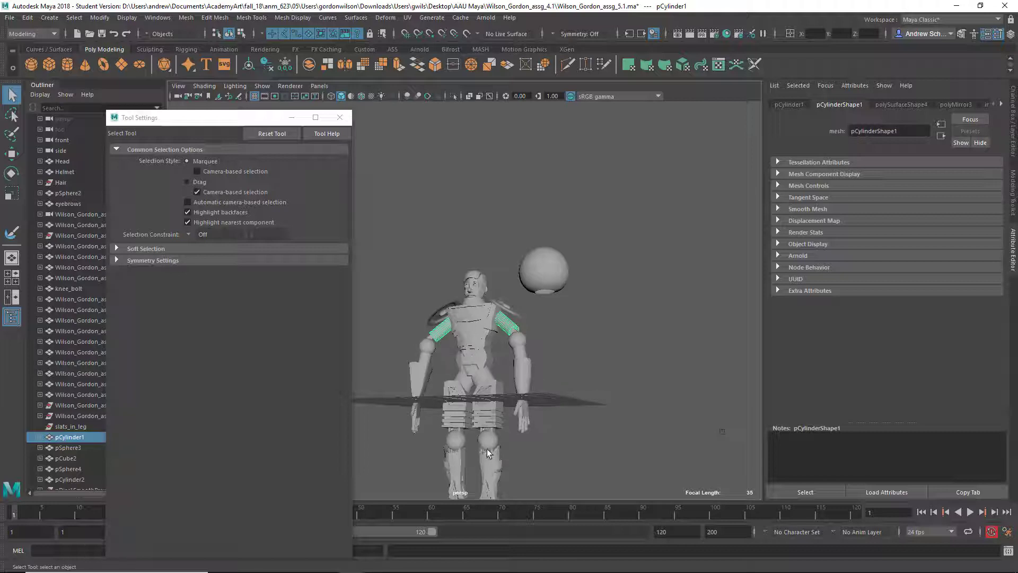
- Inspect the full robot from the front, selecting the shoulder discs and checking the torso, arms and leg armour up close
middle_click_drag(462, 359, 530, 383, "alt")
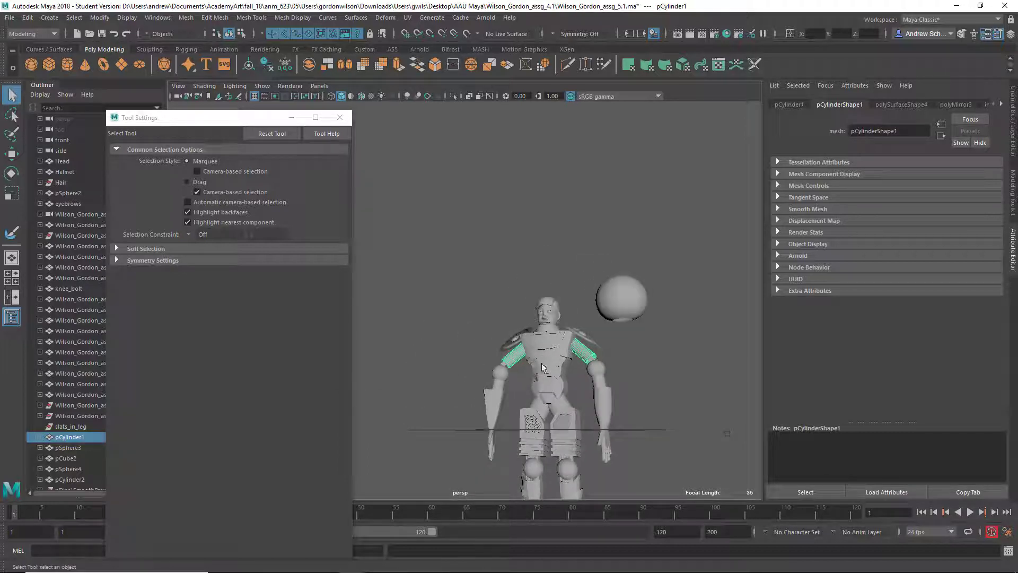
left_click_drag(544, 368, 613, 377, "alt")
right_click_drag(614, 377, 565, 398, "alt")
middle_click_drag(590, 406, 567, 354, "alt")
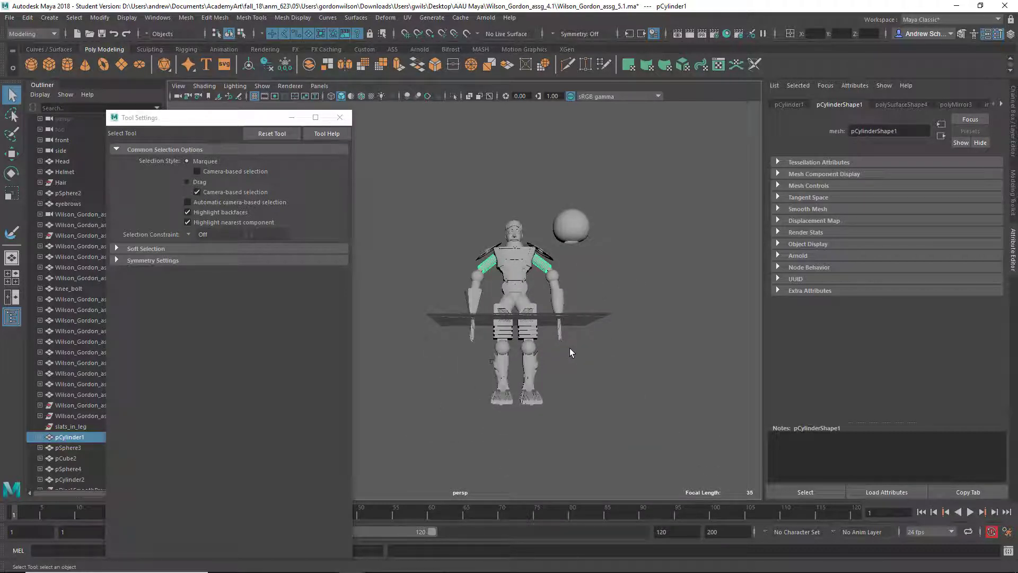
left_click(543, 254)
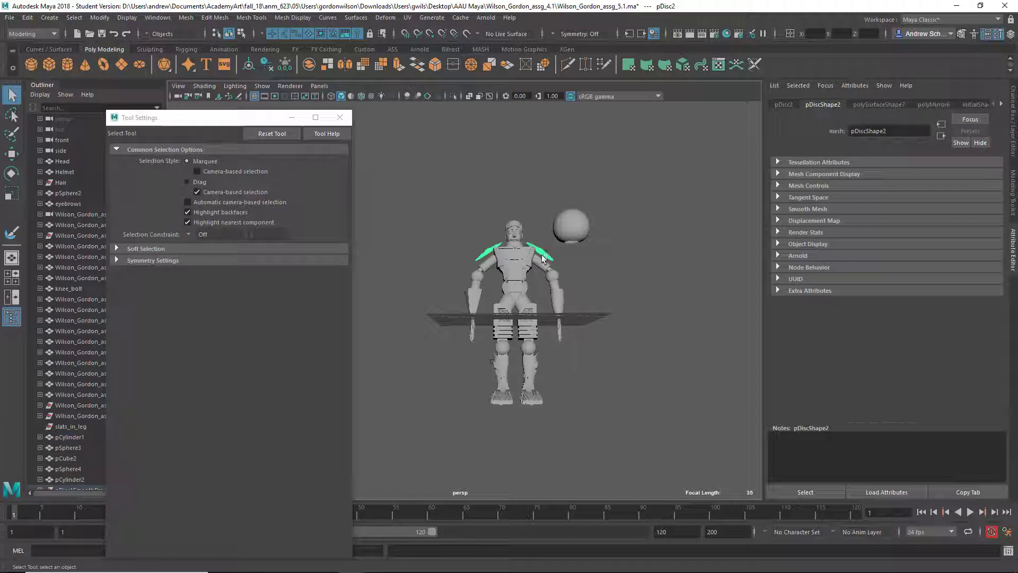
left_click_drag(564, 263, 596, 326, "alt")
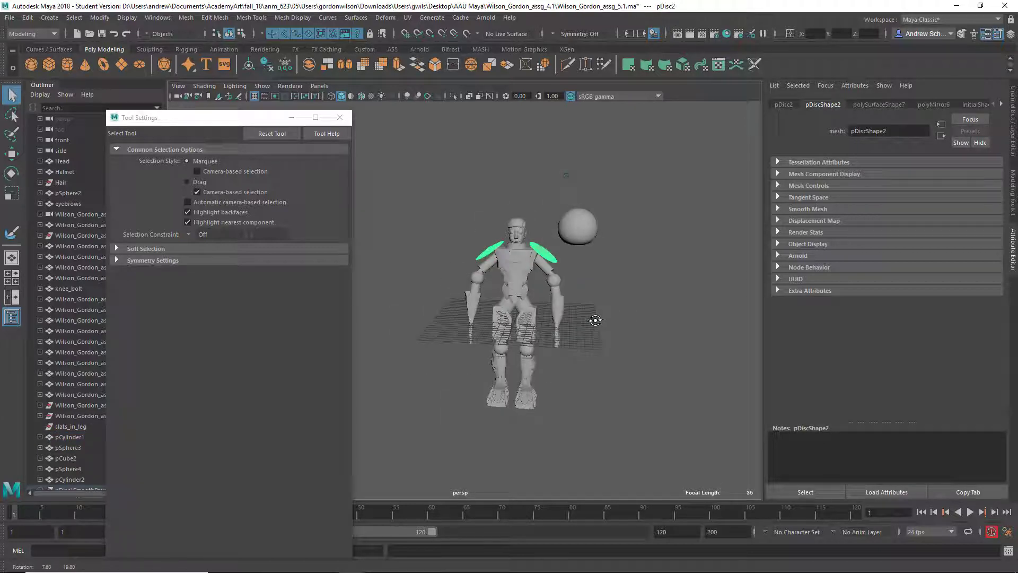
right_click_drag(596, 325, 536, 421, "alt")
left_click_drag(536, 420, 609, 298, "alt")
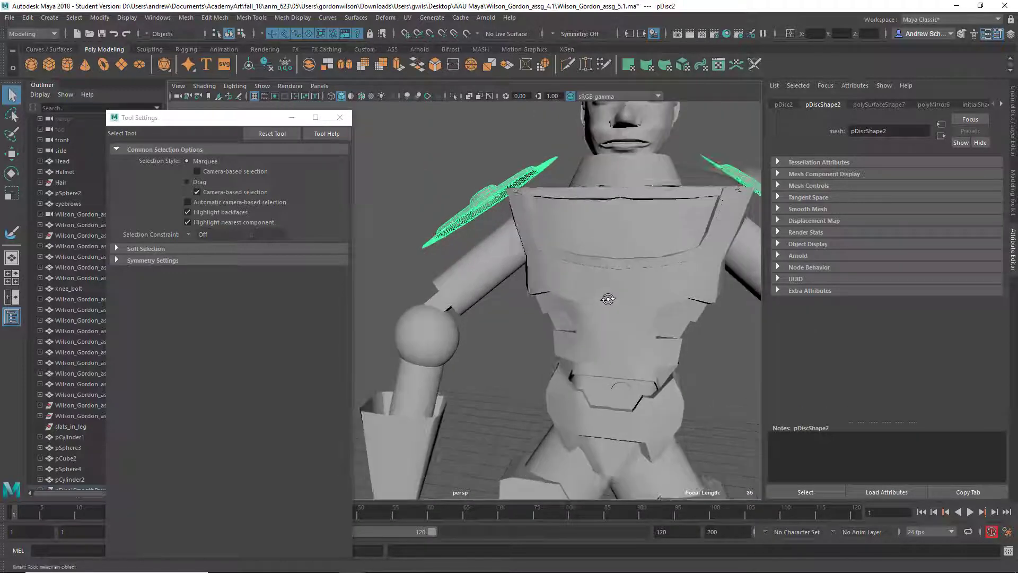
right_click_drag(596, 301, 452, 332, "alt")
middle_click_drag(452, 332, 438, 219, "alt")
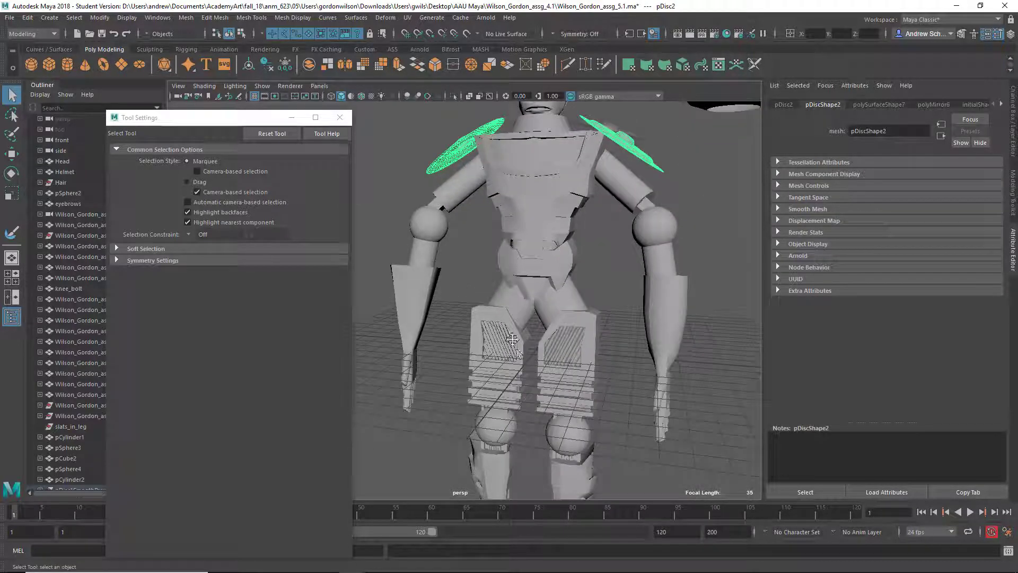
middle_click_drag(513, 346, 487, 309, "alt")
right_click_drag(609, 370, 371, 364, "alt")
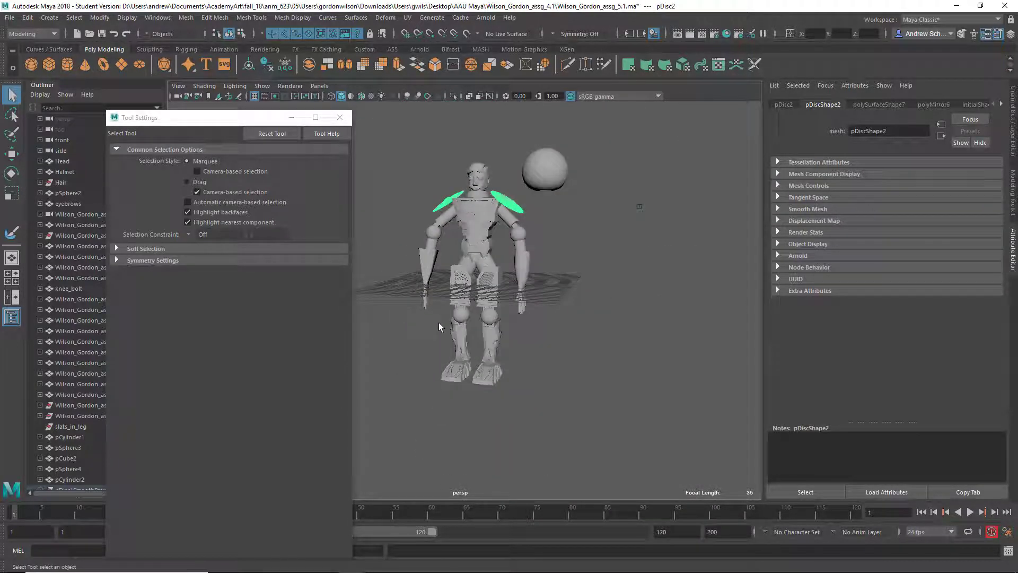